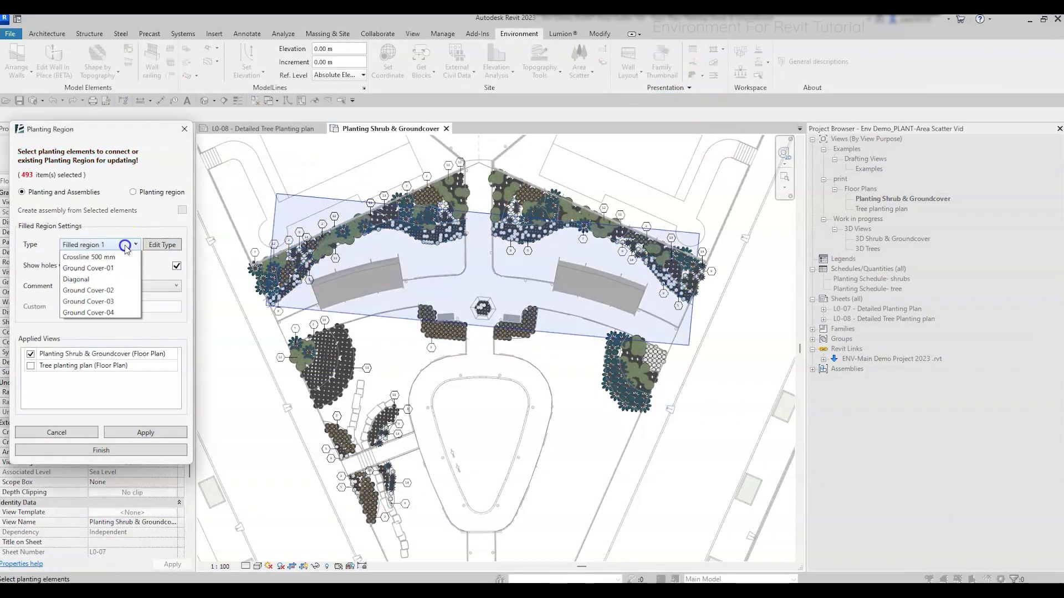
# Convert the selected plant groups into Ground Cover-01 and Ground Cover-02 filled regions.
pyautogui.click(102, 333)
pyautogui.click(145, 433)
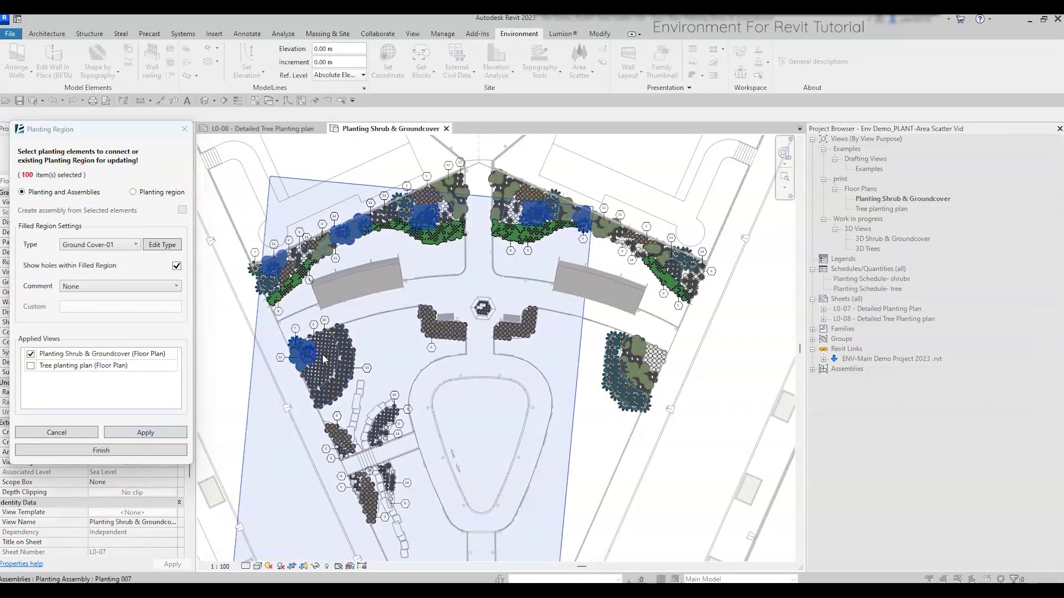
pyautogui.click(100, 244)
pyautogui.click(89, 356)
pyautogui.click(146, 433)
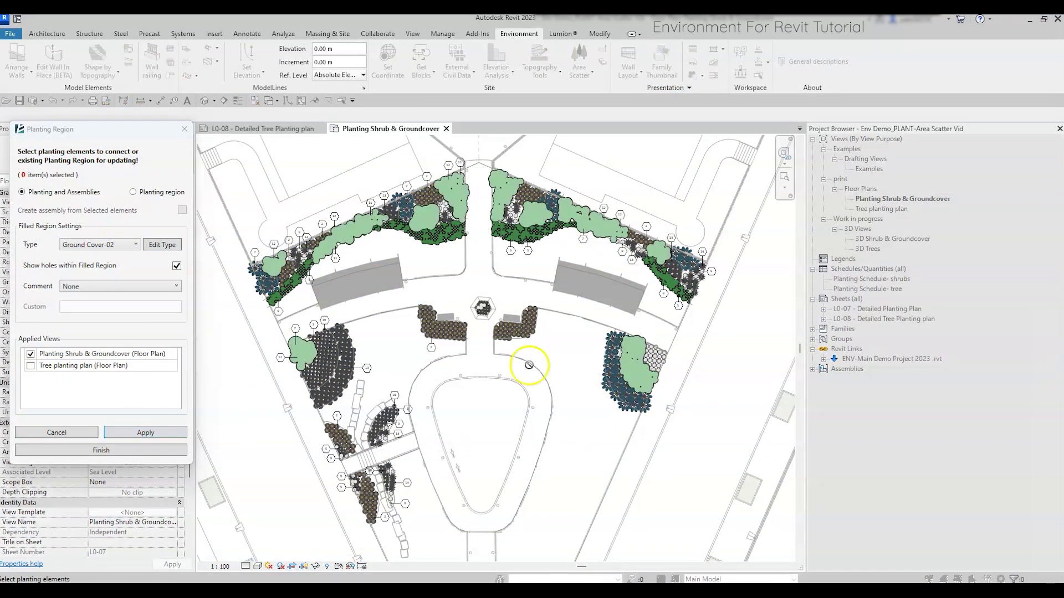
# Convert the next plant groups into Ground Cover-03 and Ground Cover-04 filled regions.
pyautogui.click(100, 244)
pyautogui.click(88, 369)
pyautogui.click(172, 434)
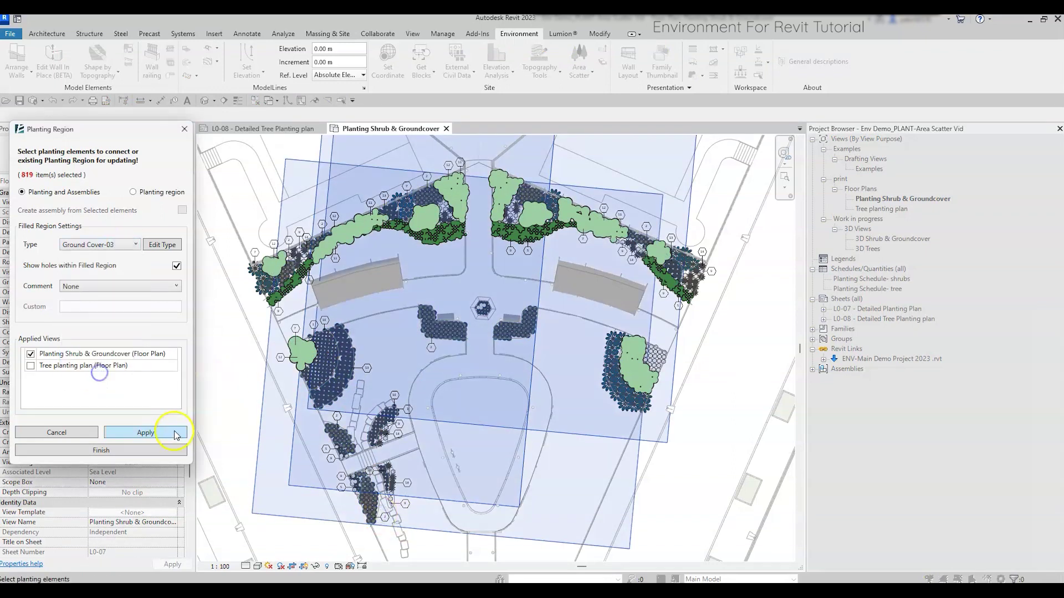
pyautogui.click(99, 244)
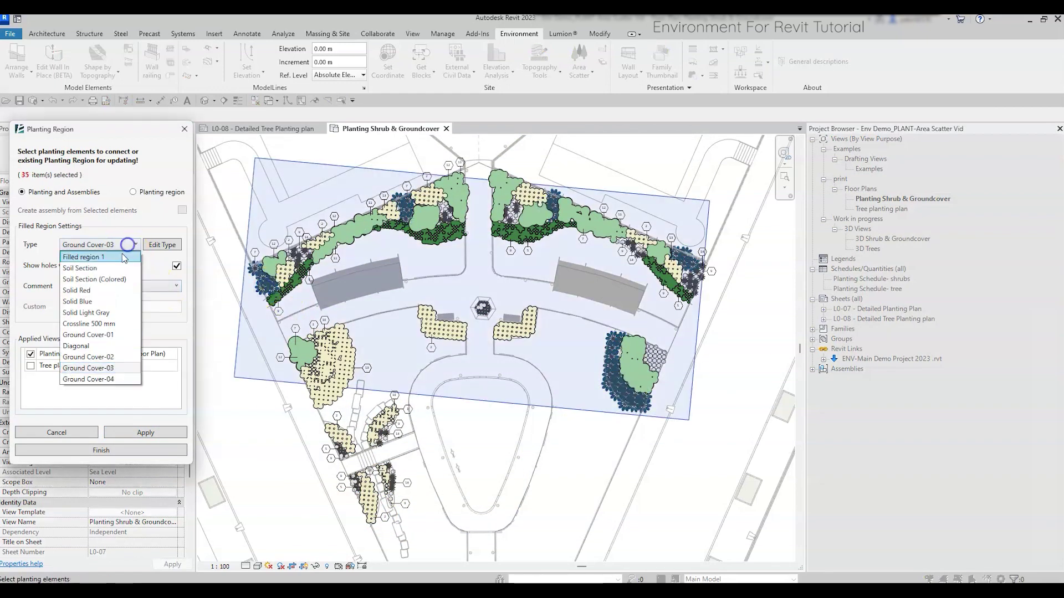
pyautogui.click(111, 381)
pyautogui.click(146, 433)
# Turn the remaining dark shrub plantings into Ground Cover-01 regions and finish the planting tool.
pyautogui.click(523, 248)
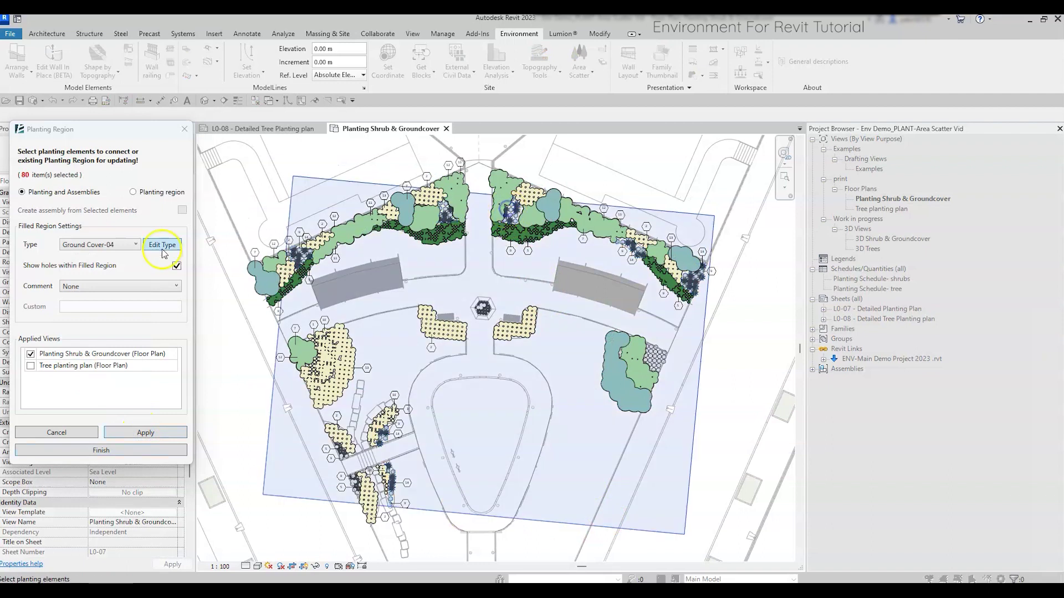
pyautogui.click(99, 244)
pyautogui.click(94, 343)
pyautogui.click(146, 432)
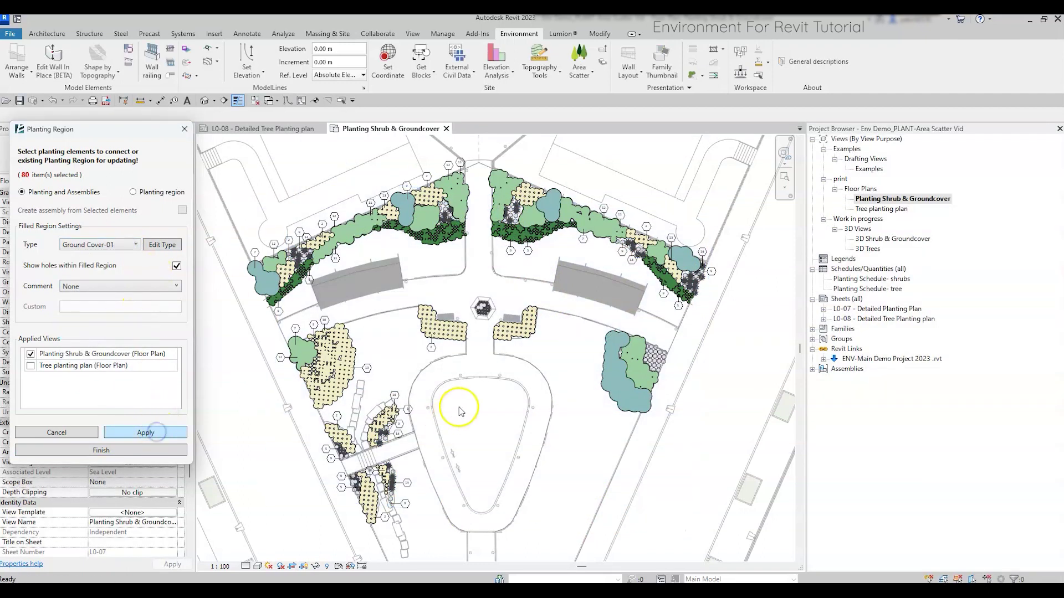
pyautogui.click(167, 454)
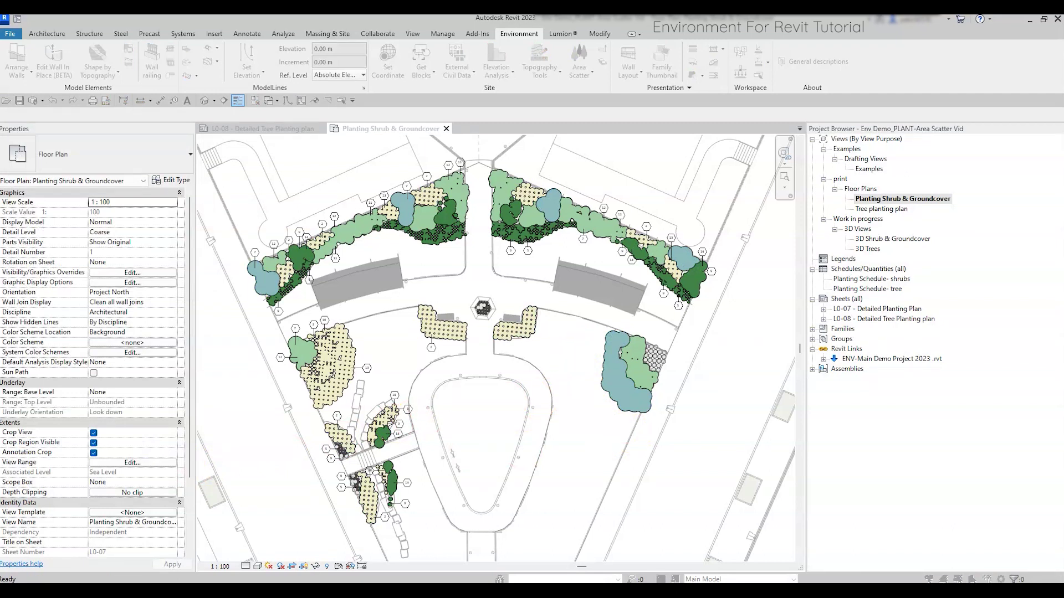
# Hide the plan's tags and hatching and inspect two ground cover filled regions.
pyautogui.click(574, 390)
pyautogui.click(628, 446)
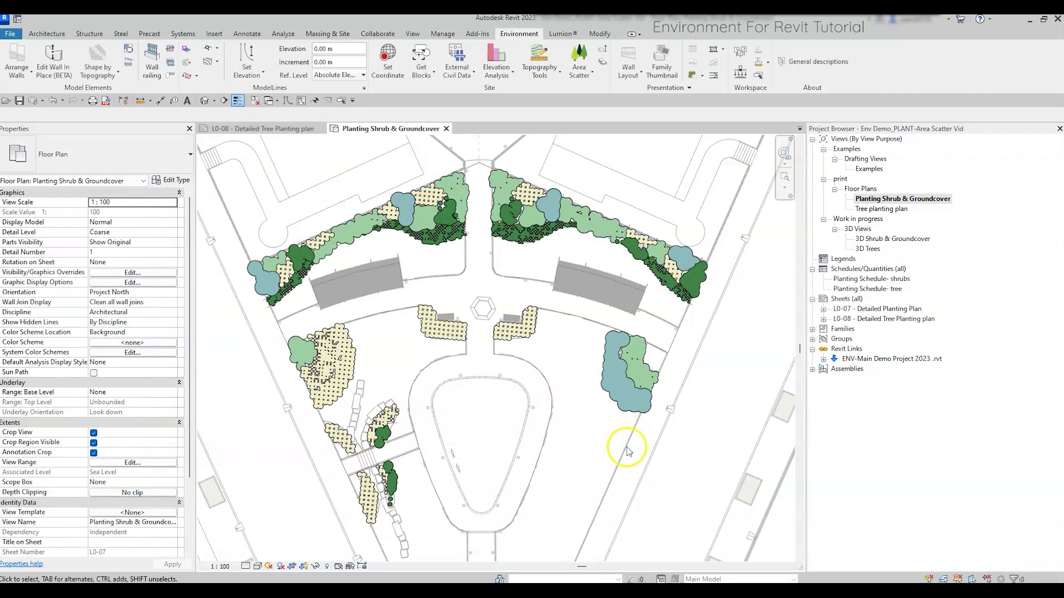
pyautogui.click(445, 237)
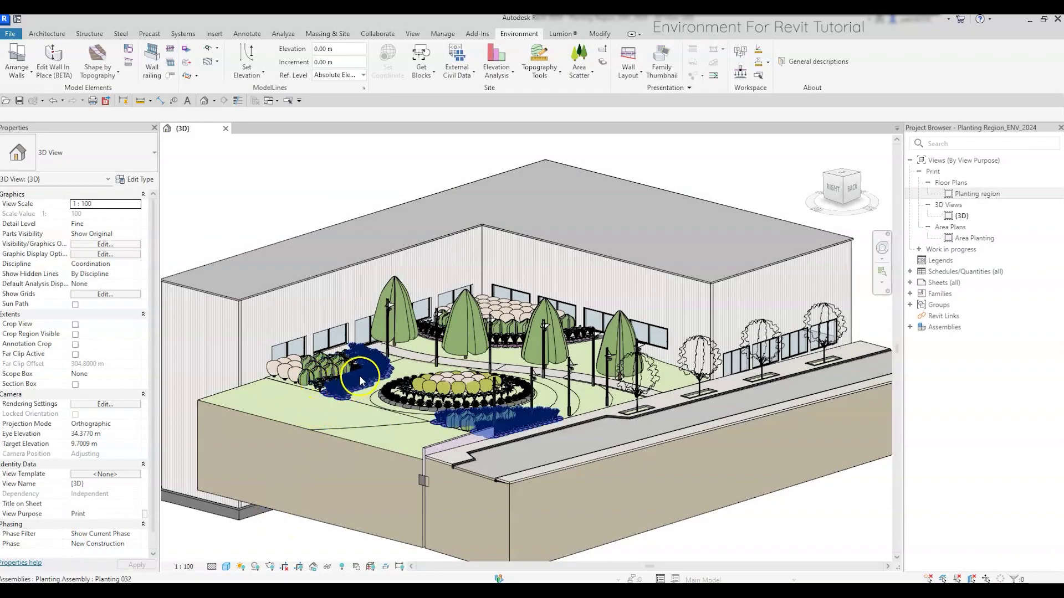
# Open the Planting region floor plan and centre the view on the planting beds.
pyautogui.doubleClick(949, 194)
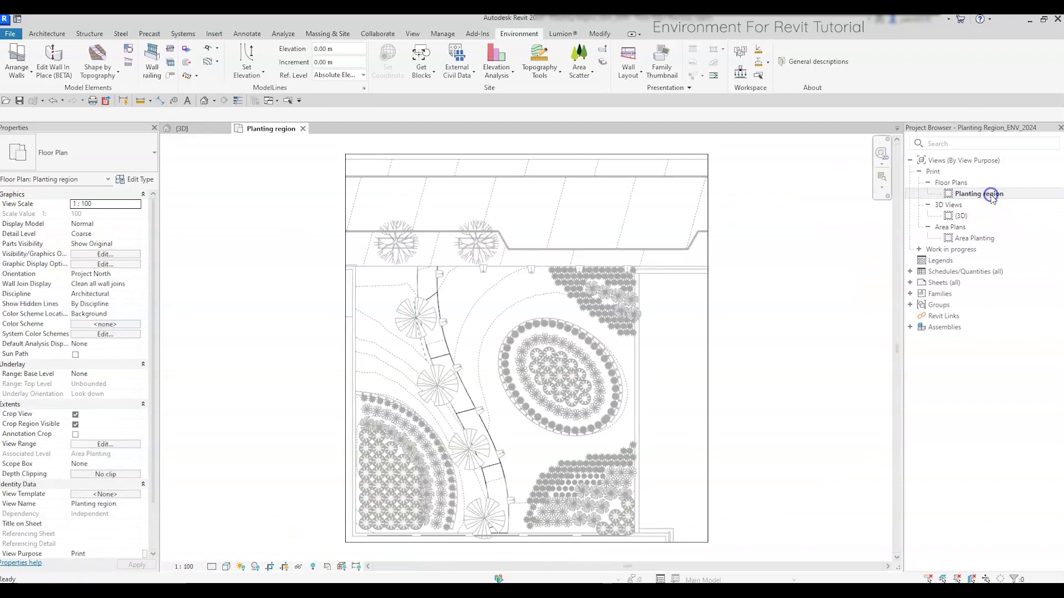
pyautogui.scroll(3, 693, 475)
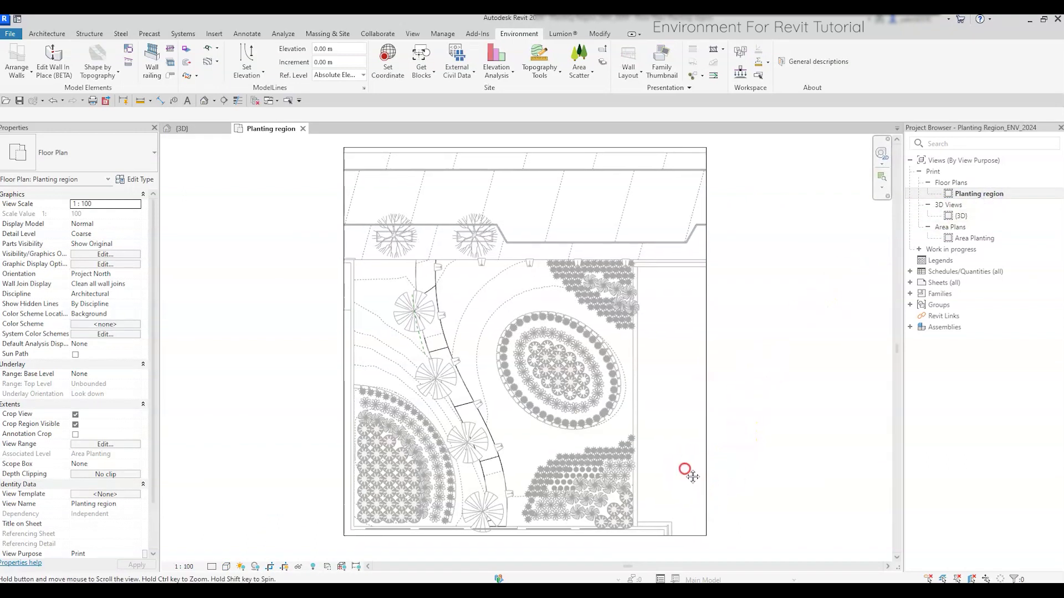
pyautogui.moveTo(674, 465); pyautogui.dragTo(699, 447, button='middle')
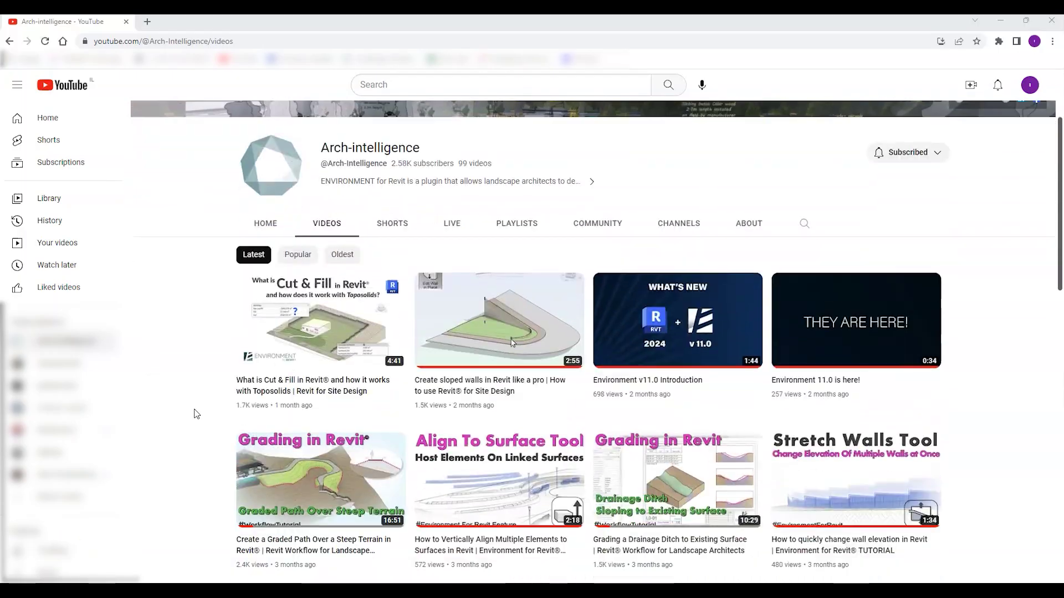
pyautogui.scroll(-10, 190, 409)
pyautogui.click(280, 395)
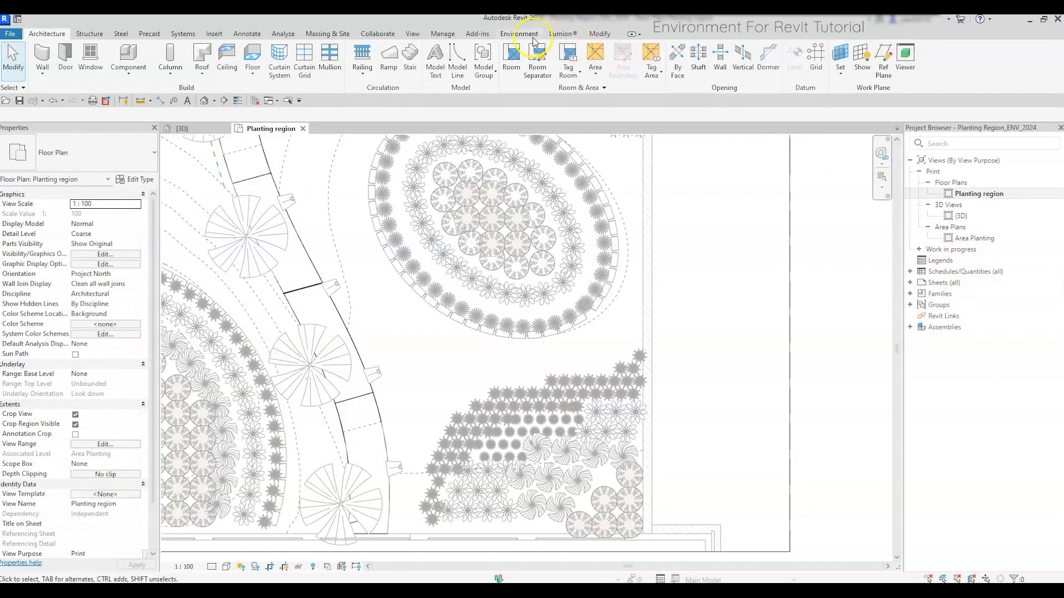
# Launch Planting Region from the Environment tab's Presentation tools.
pyautogui.click(519, 34)
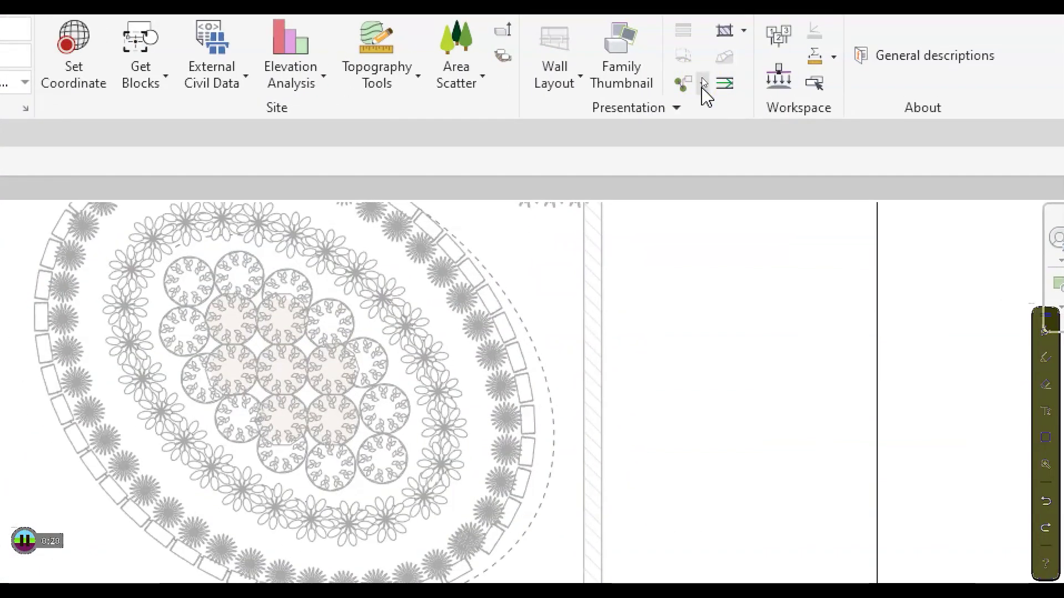
pyautogui.click(702, 77)
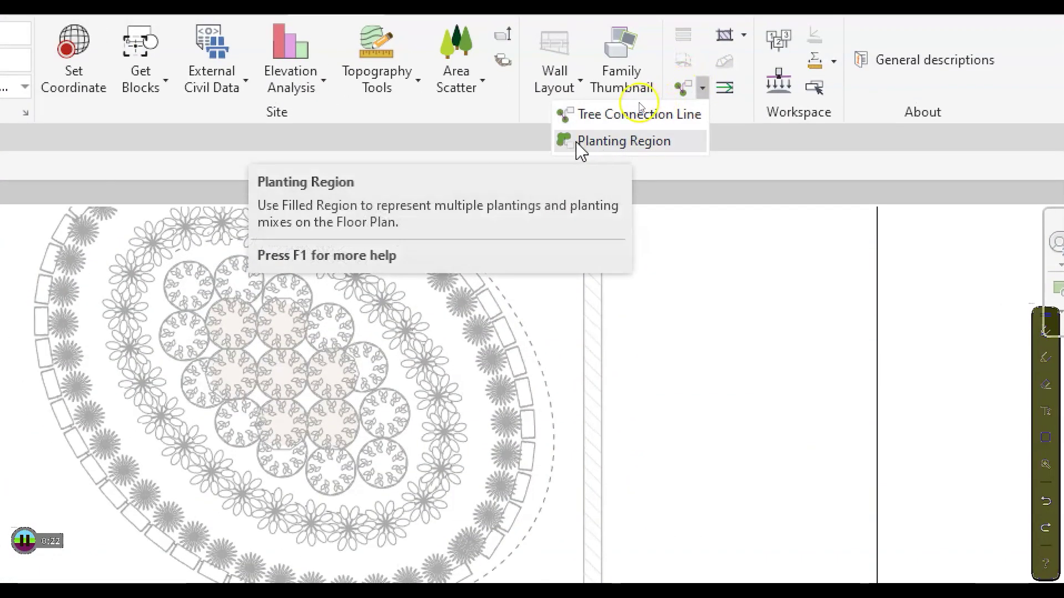
pyautogui.click(623, 141)
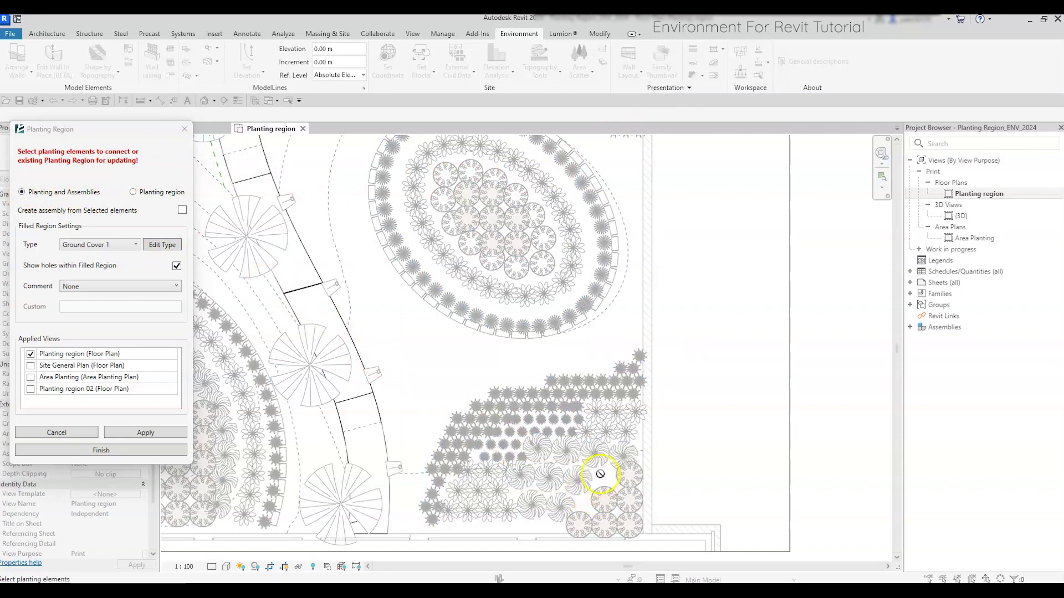
# Select the six round shrubs clustered in the lower-right corner of the plan.
pyautogui.scroll(-2, 566, 413)
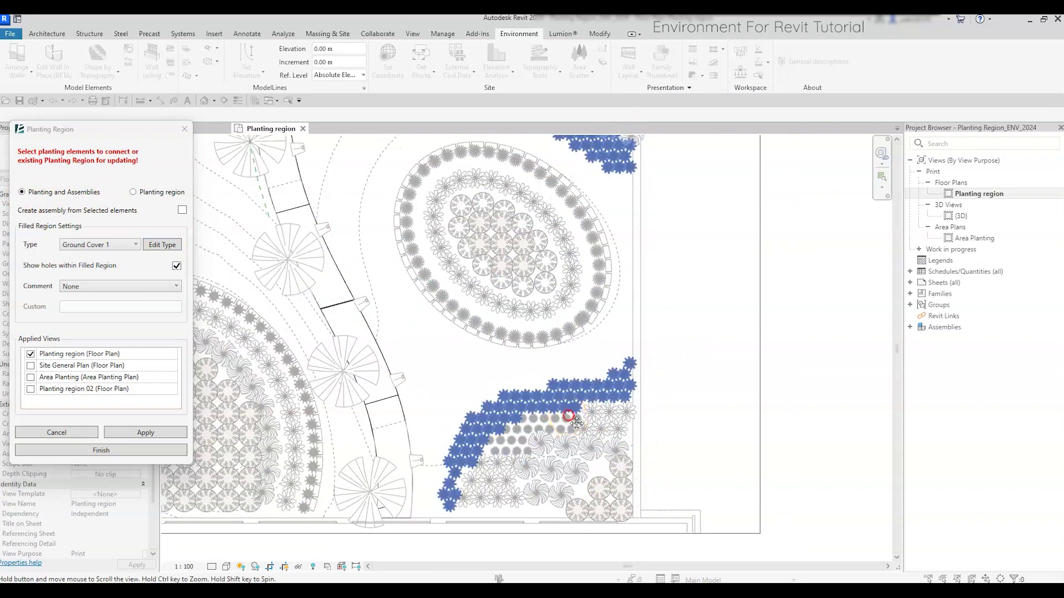
pyautogui.click(590, 470)
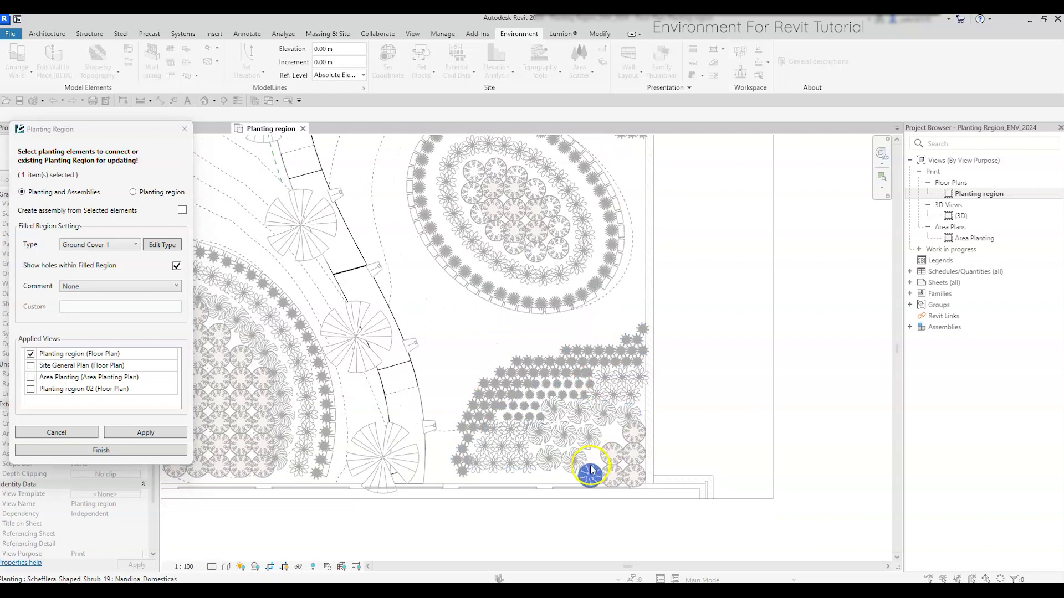
pyautogui.click(634, 476)
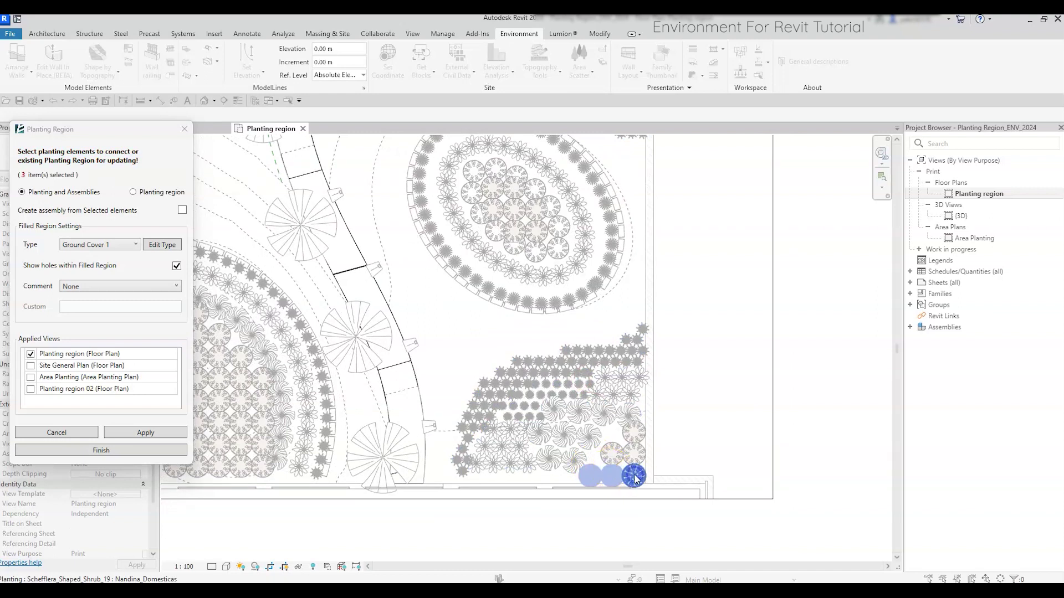
pyautogui.moveTo(614, 472); pyautogui.dragTo(672, 420)
pyautogui.click(380, 302)
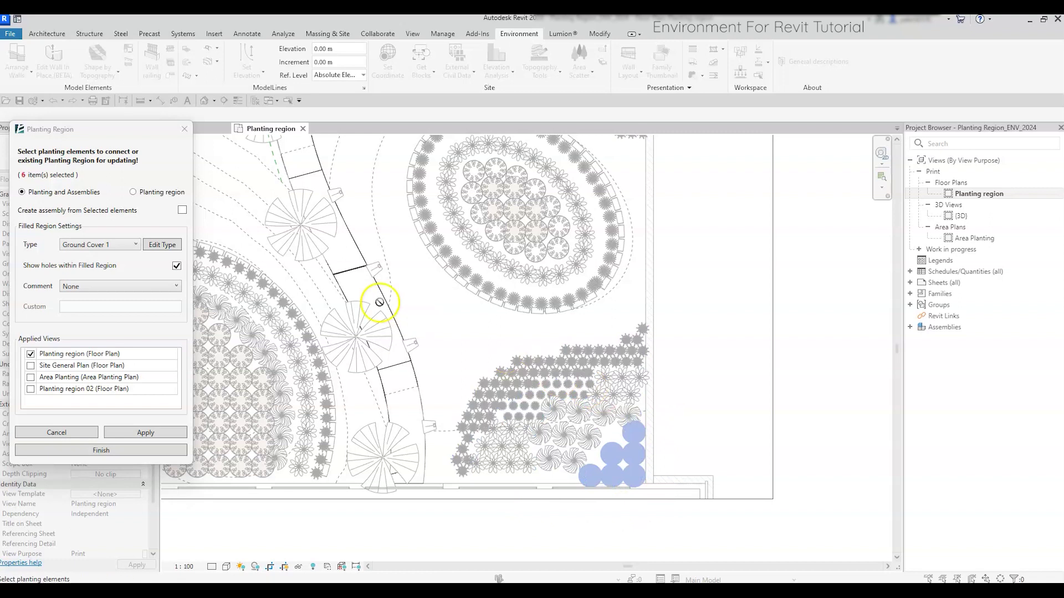
# Turn on assembly creation from the selected elements, keeping type Ground Cover 1.
pyautogui.click(182, 211)
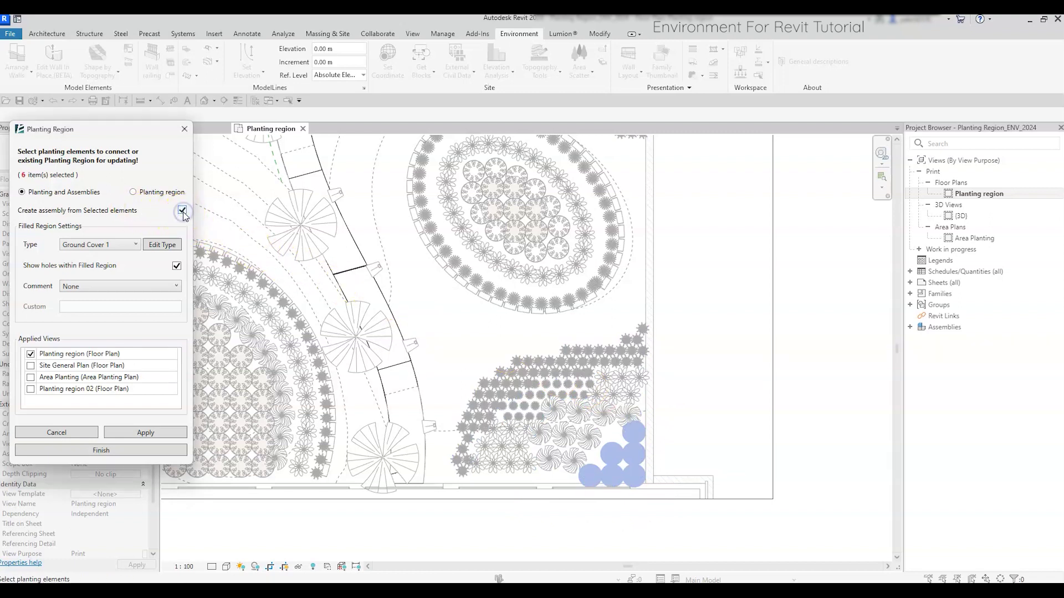
pyautogui.click(132, 246)
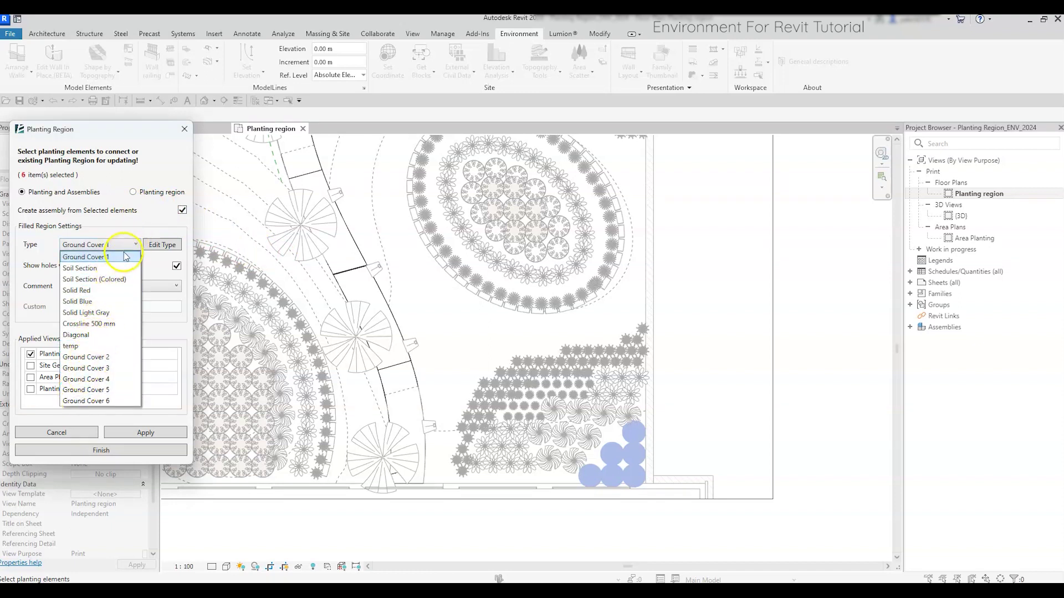
pyautogui.click(125, 256)
# Duplicate Ground Cover 1 as Ground Cover 7 with a paler green foreground pattern colour.
pyautogui.click(159, 244)
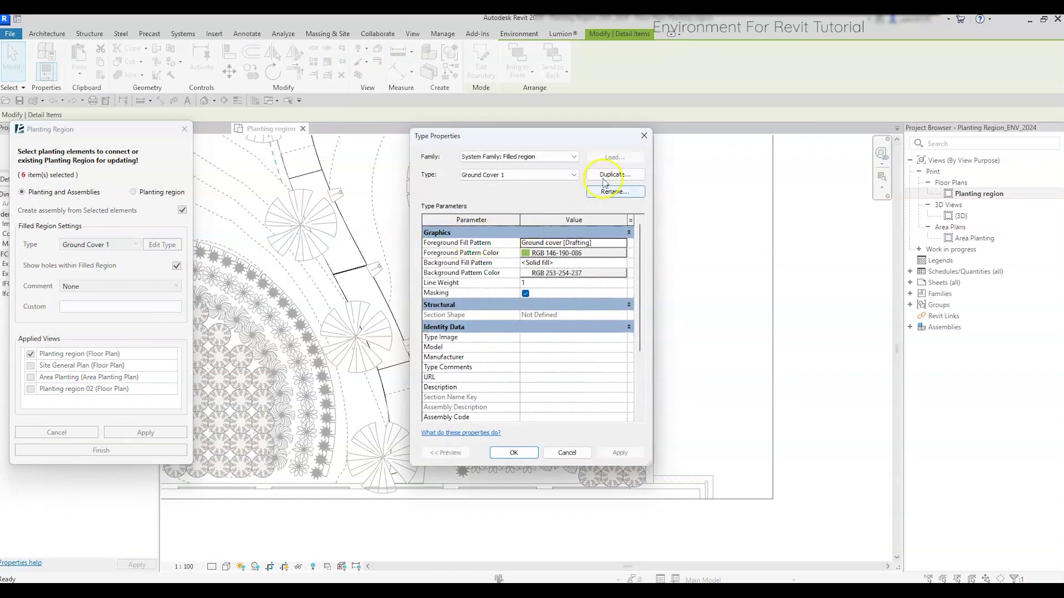
pyautogui.click(607, 175)
pyautogui.click(530, 324)
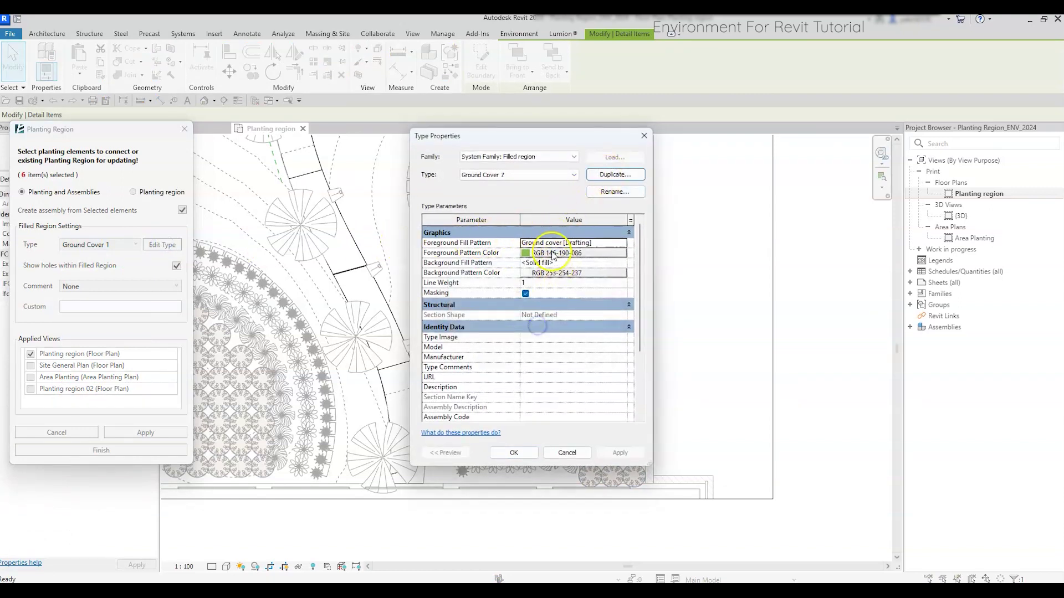
pyautogui.click(552, 252)
pyautogui.moveTo(650, 248); pyautogui.dragTo(656, 239)
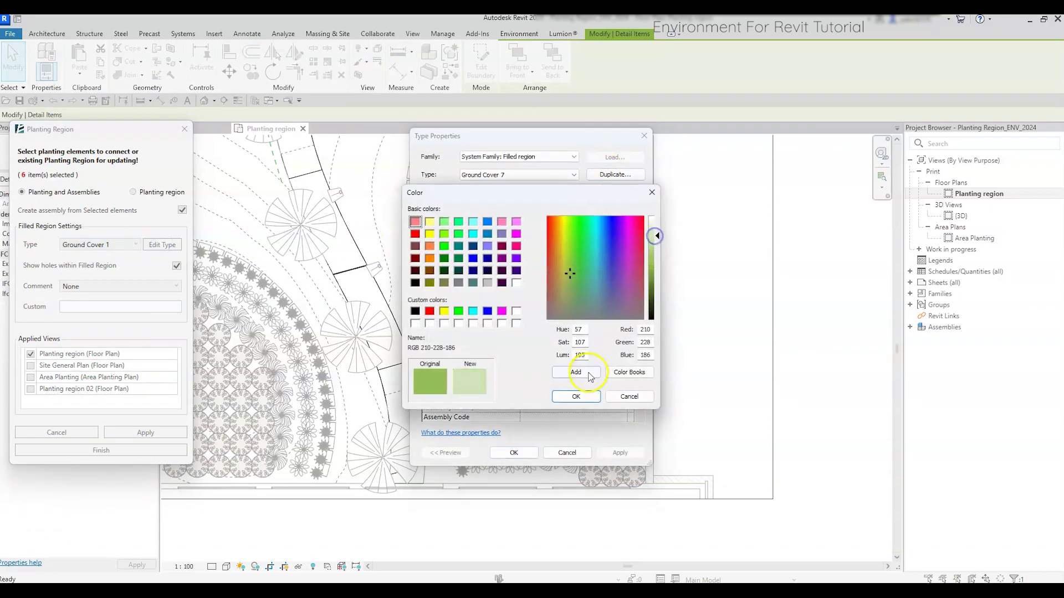
pyautogui.click(576, 396)
# Save the Ground Cover 7 type and set the region comment to Custom Text F1.
pyautogui.click(514, 452)
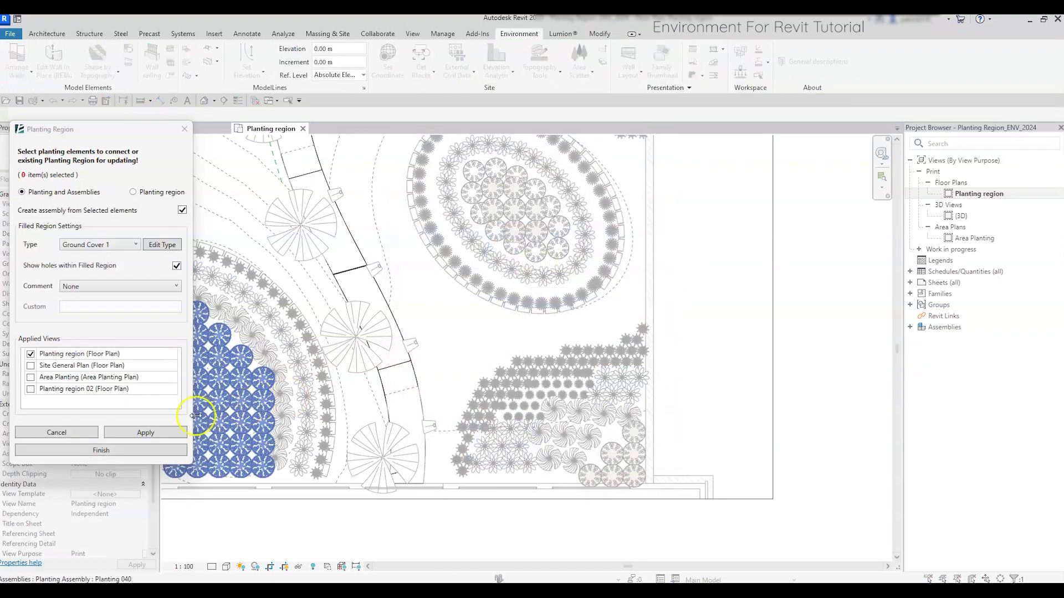
pyautogui.click(161, 285)
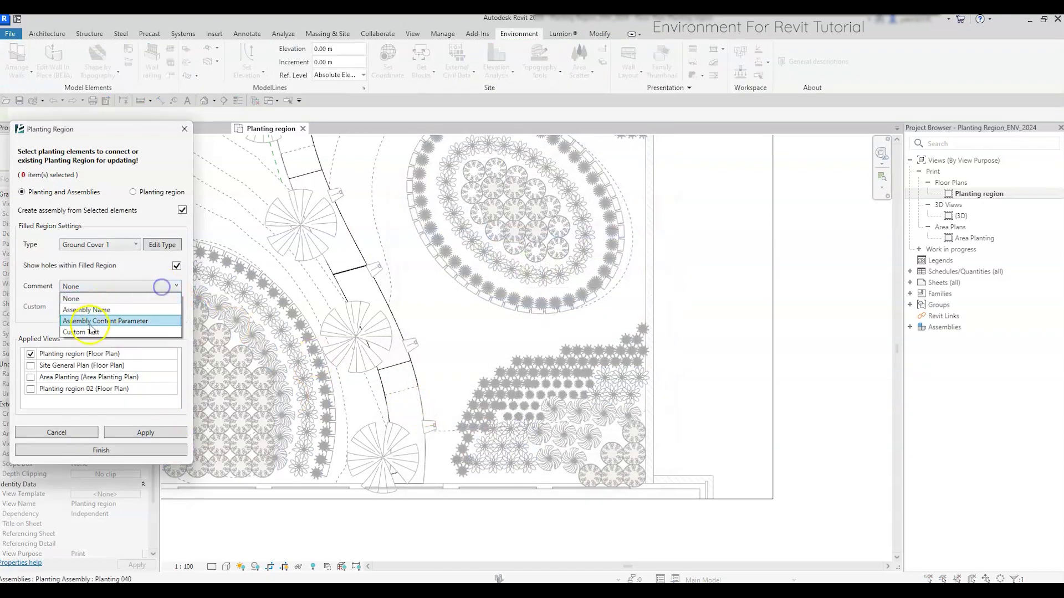
pyautogui.click(87, 319)
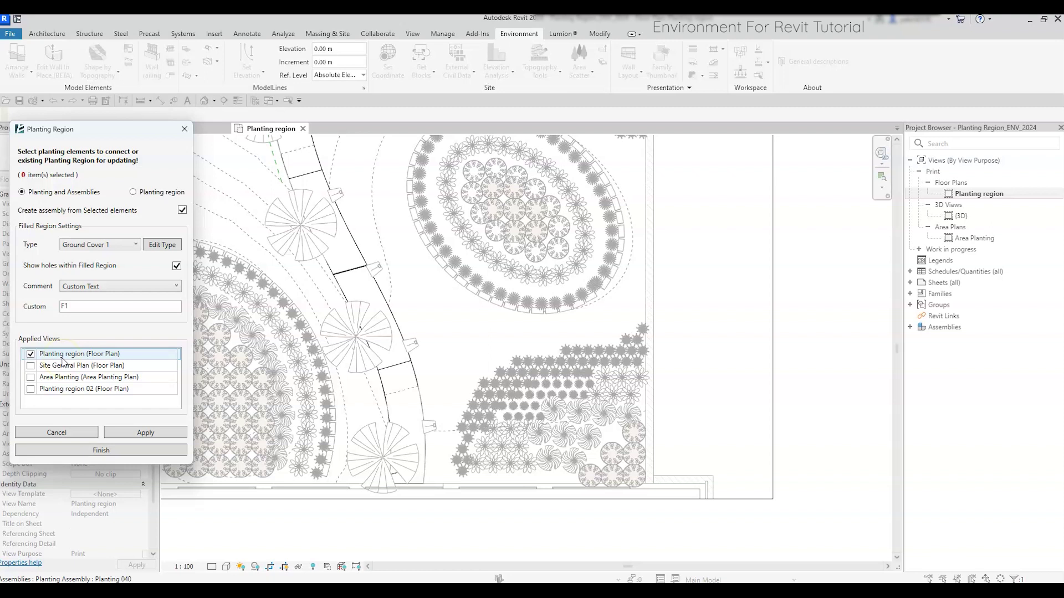
# Create single filled regions from the corner shrubs and from the left bush group.
pyautogui.click(144, 433)
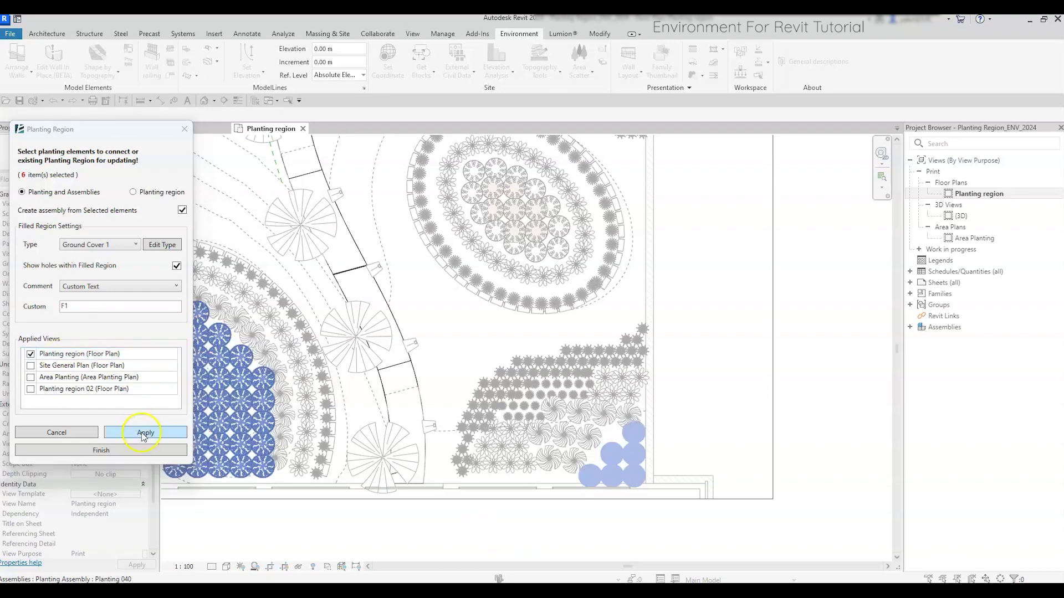
pyautogui.click(142, 433)
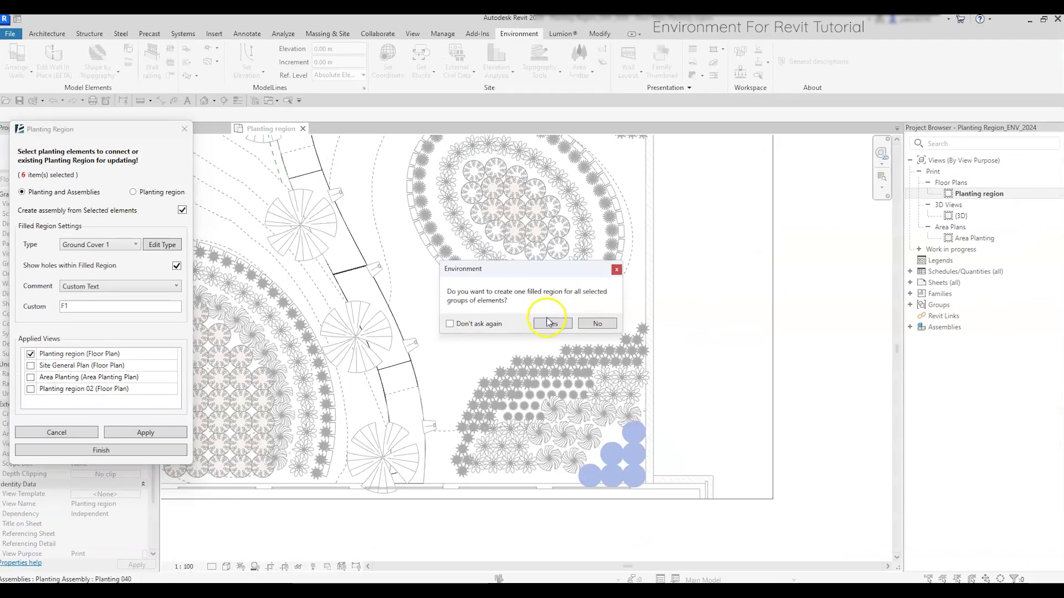
pyautogui.click(548, 322)
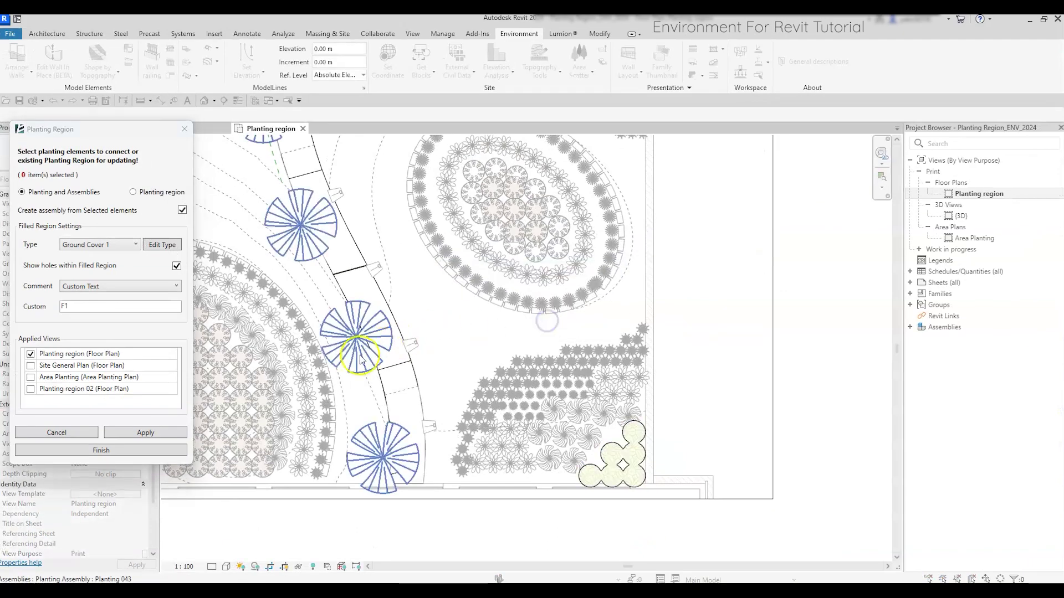
pyautogui.scroll(-1, 341, 370)
pyautogui.click(261, 392)
pyautogui.click(143, 432)
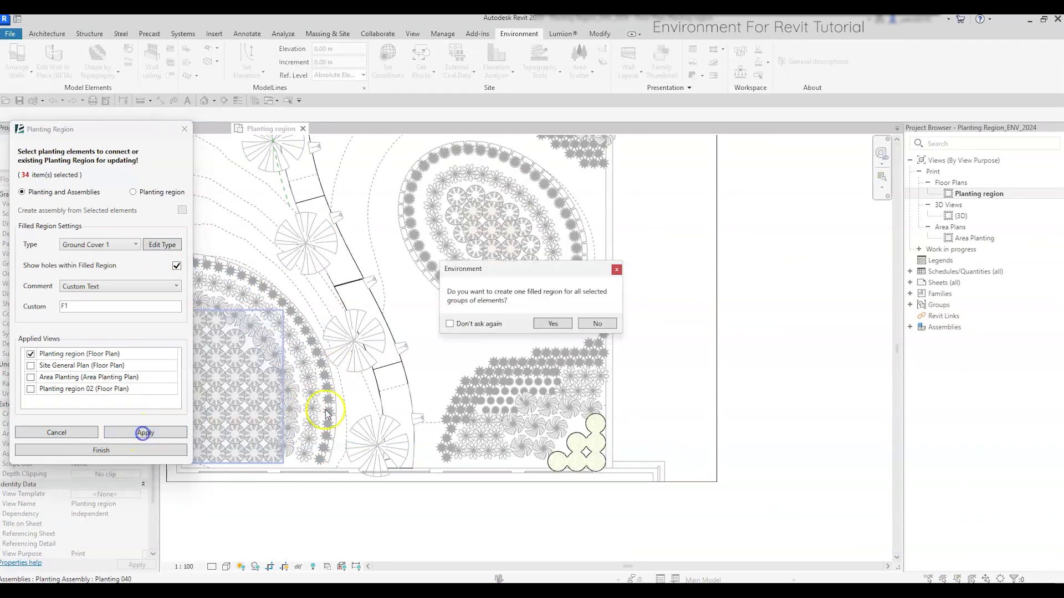
pyautogui.click(546, 327)
# Make the right planting a Ground Cover 2 filled region and finish the tool.
pyautogui.click(504, 430)
pyautogui.click(136, 244)
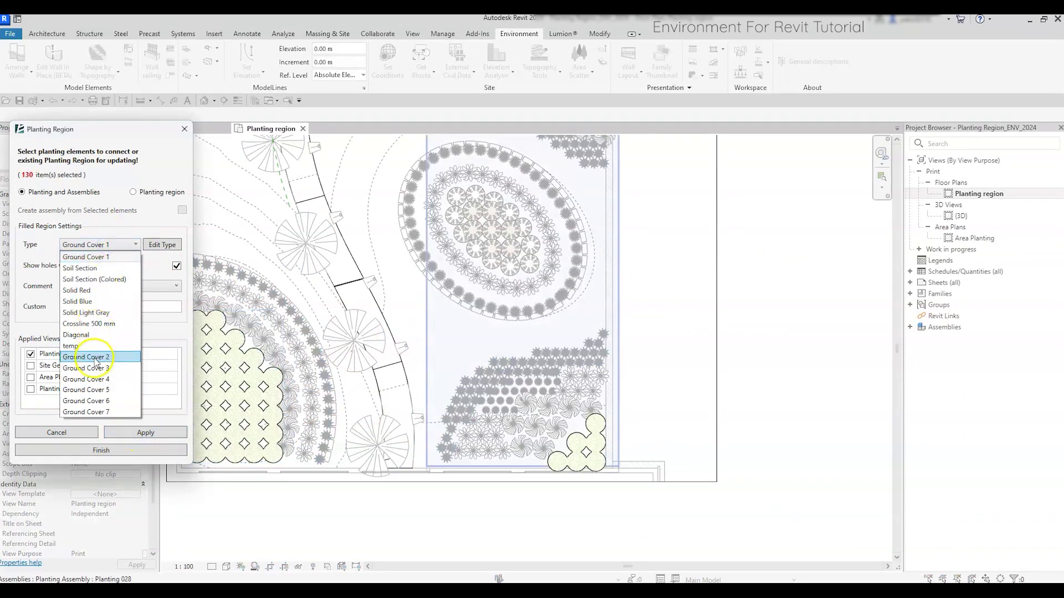
pyautogui.click(88, 365)
pyautogui.click(143, 433)
pyautogui.click(557, 323)
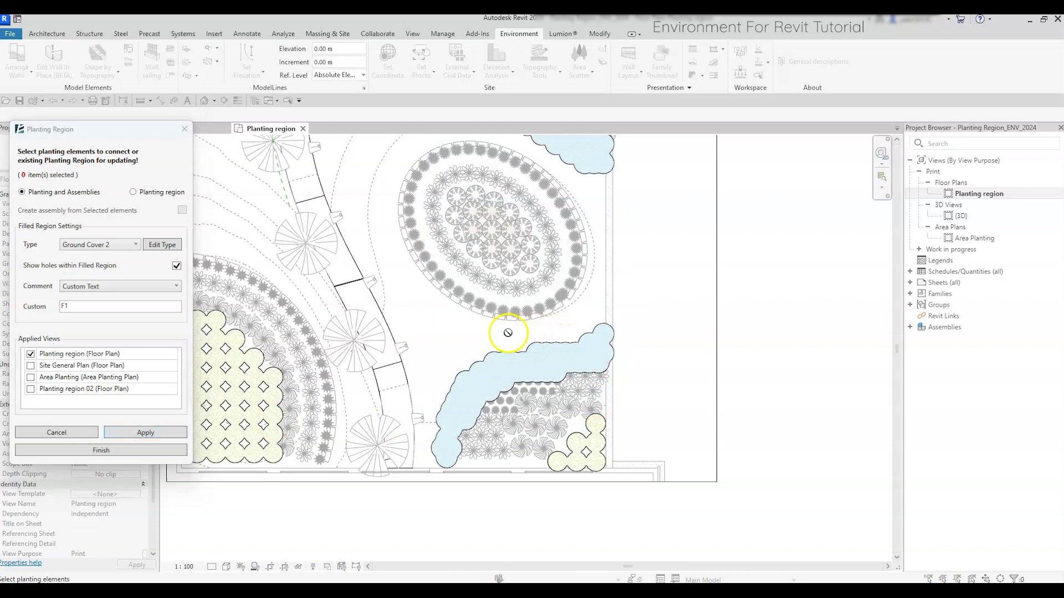
pyautogui.click(100, 450)
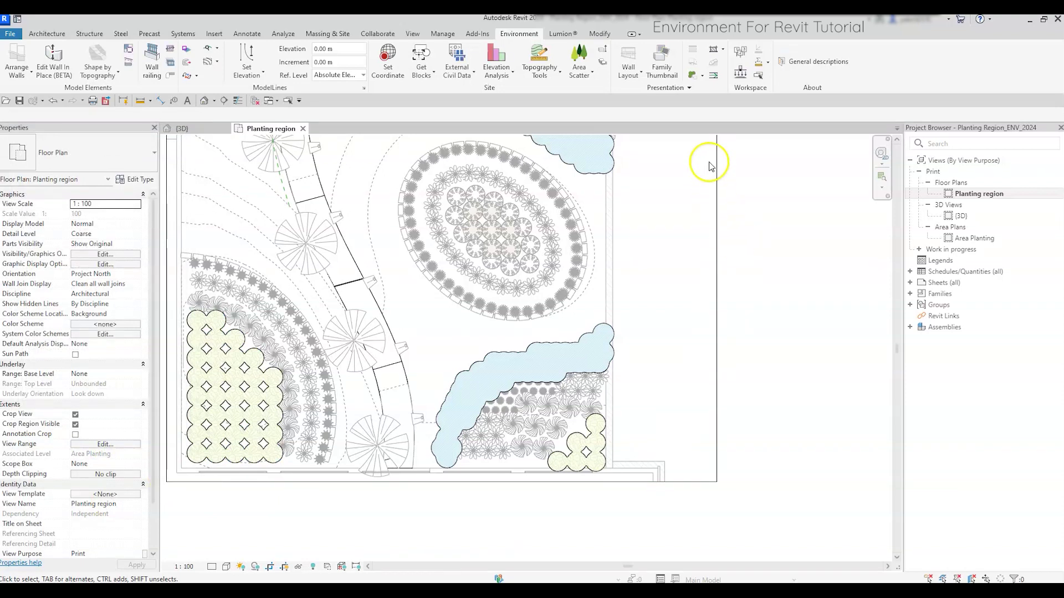
# Reopen Planting Region in edit mode and retype the left filled region to Ground Cover 2.
pyautogui.click(694, 78)
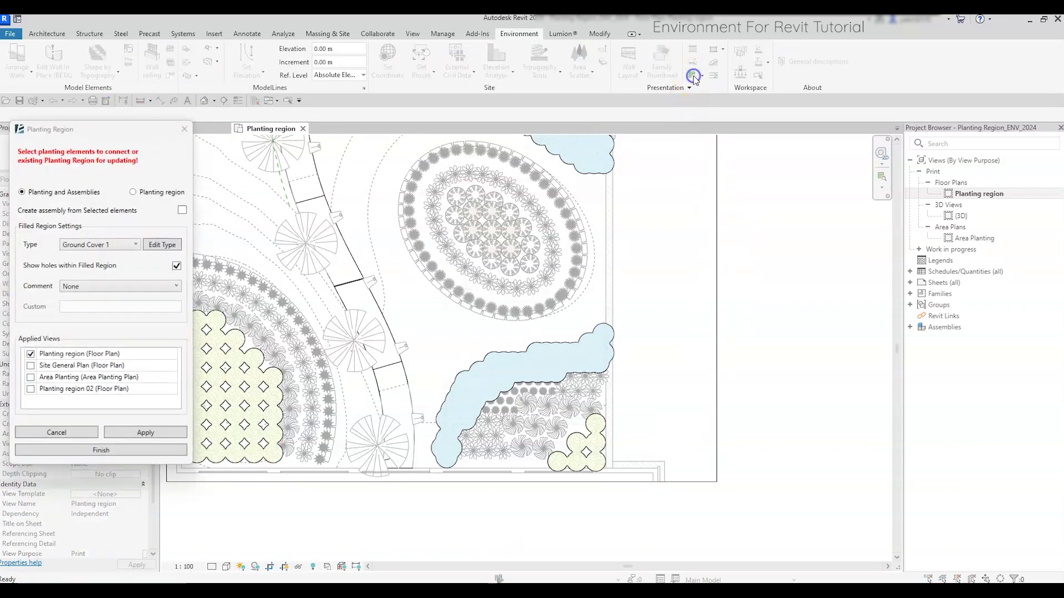
pyautogui.click(132, 193)
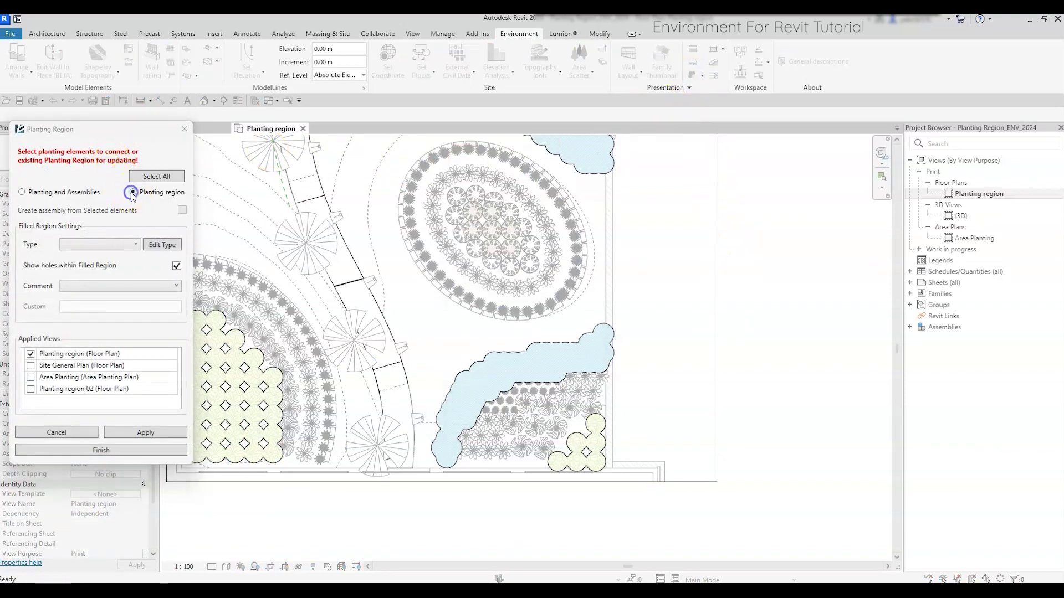
pyautogui.scroll(-1, 249, 277)
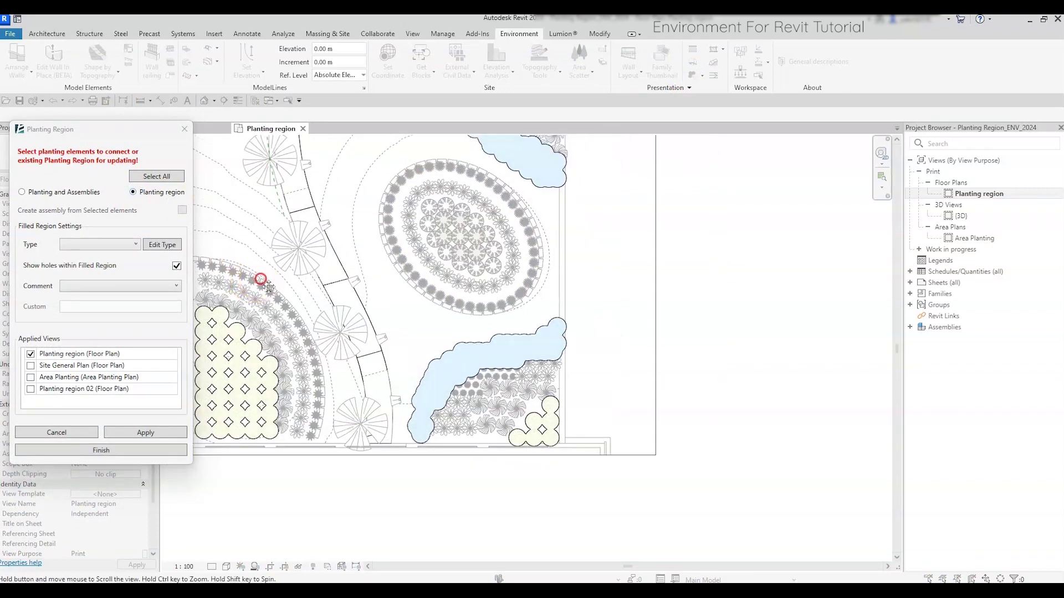
pyautogui.moveTo(261, 280); pyautogui.dragTo(321, 295, button='middle')
pyautogui.click(293, 327)
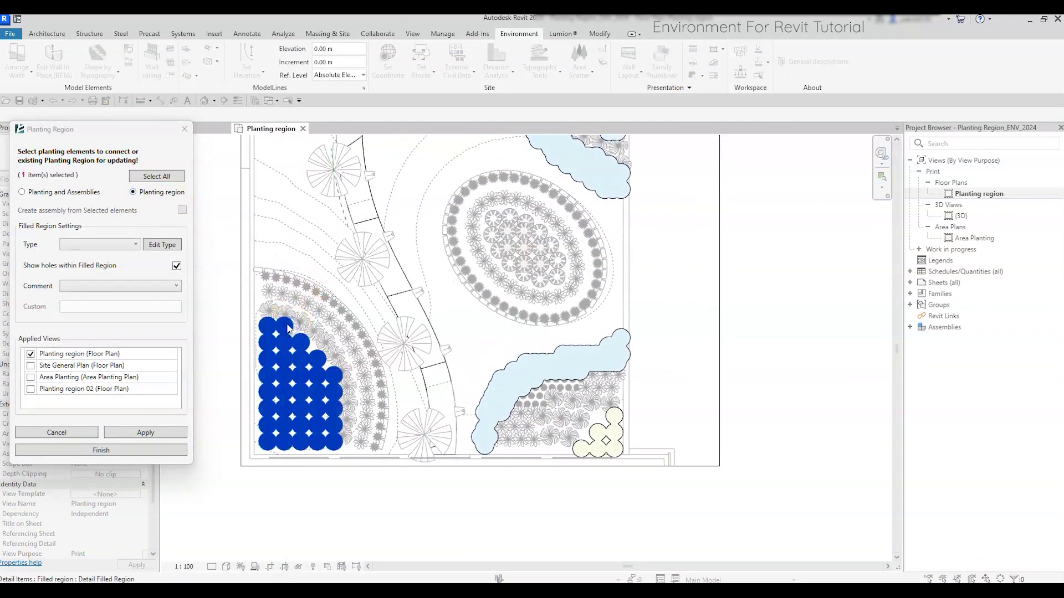
pyautogui.click(261, 324)
pyautogui.click(127, 250)
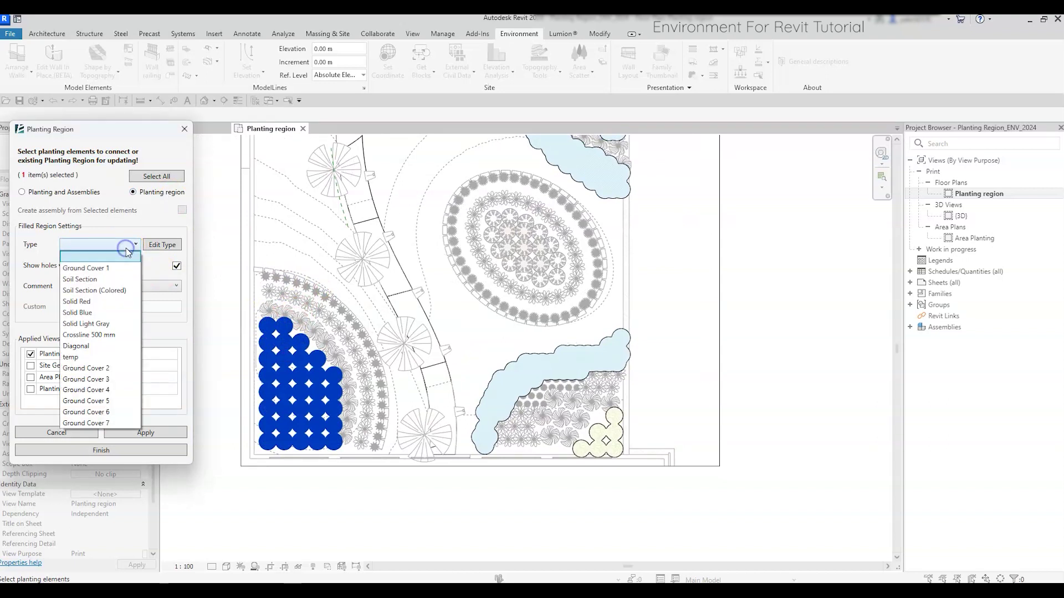
pyautogui.click(86, 368)
pyautogui.click(133, 431)
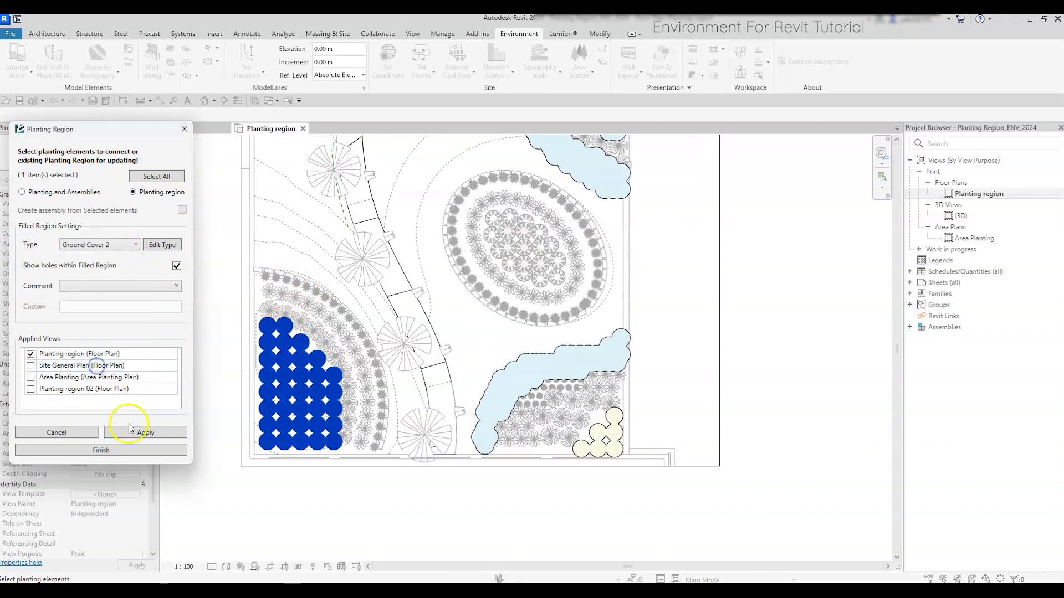
# Toggle Show holes off and back on for the left filled region.
pyautogui.click(308, 430)
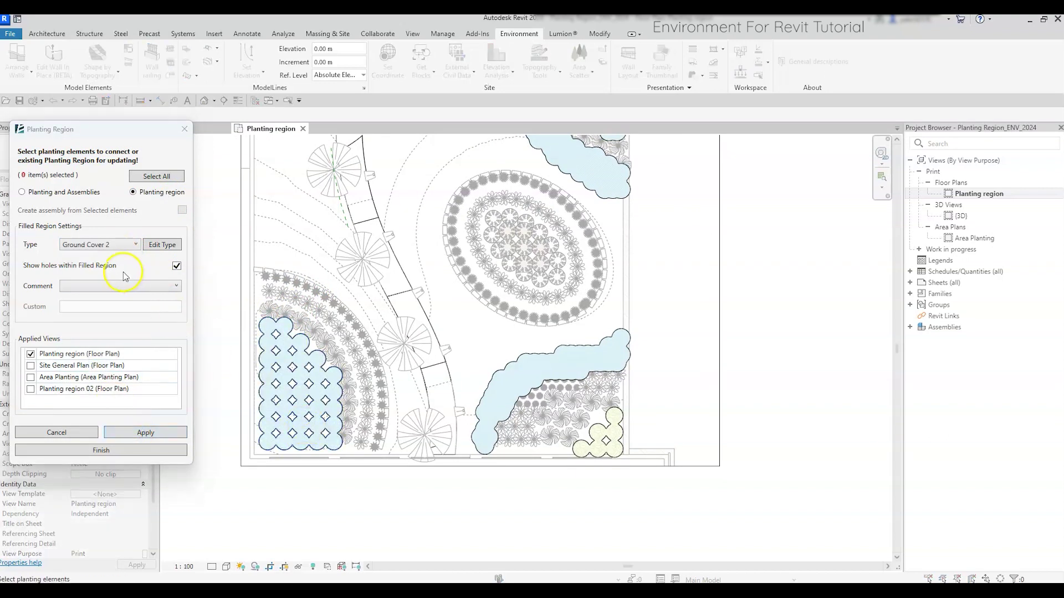
pyautogui.click(277, 354)
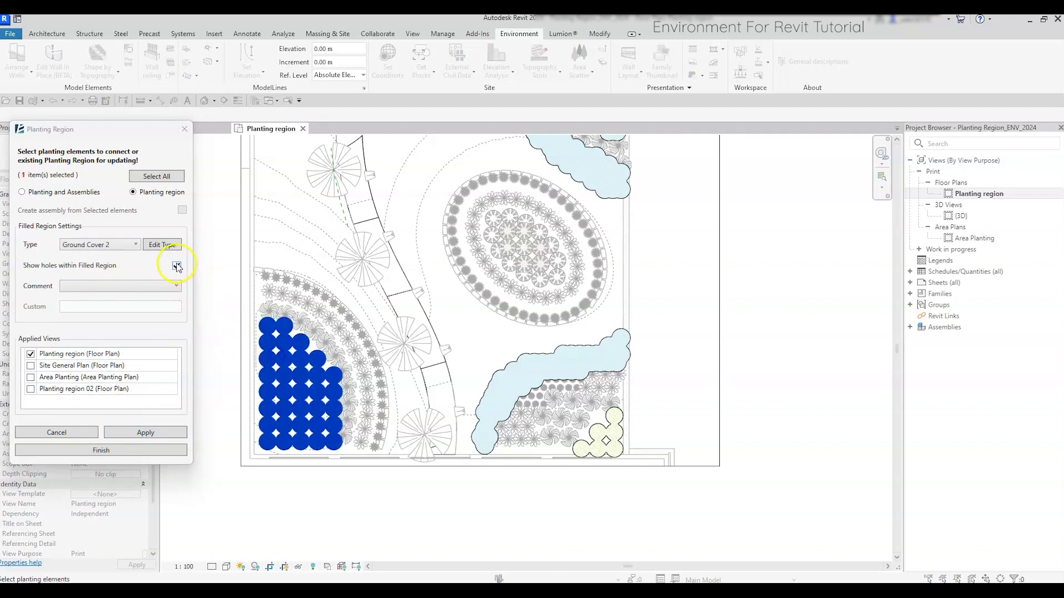
pyautogui.click(140, 436)
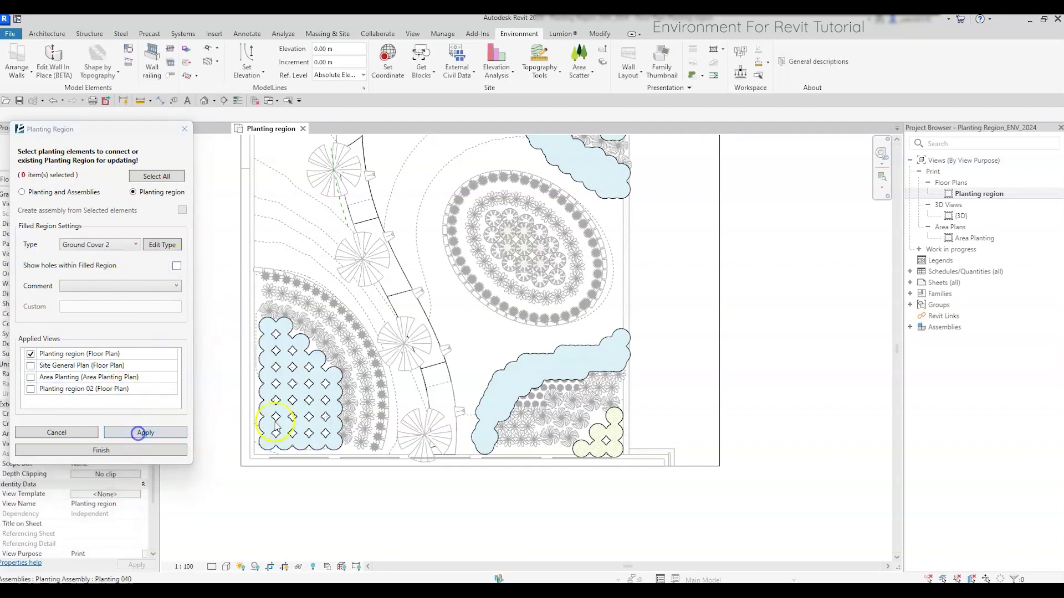
pyautogui.click(276, 397)
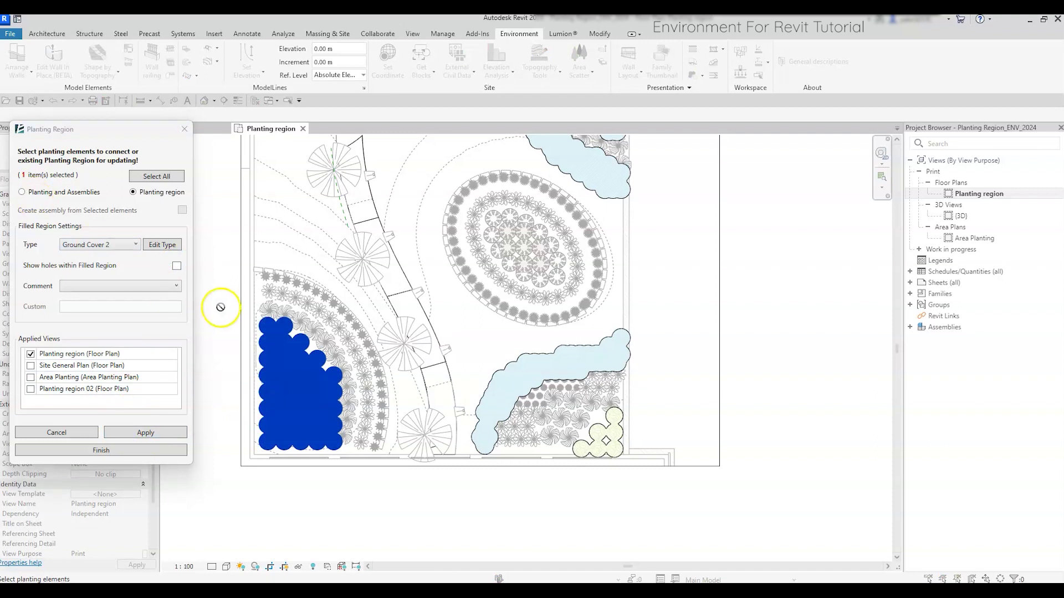
pyautogui.click(176, 265)
pyautogui.click(144, 432)
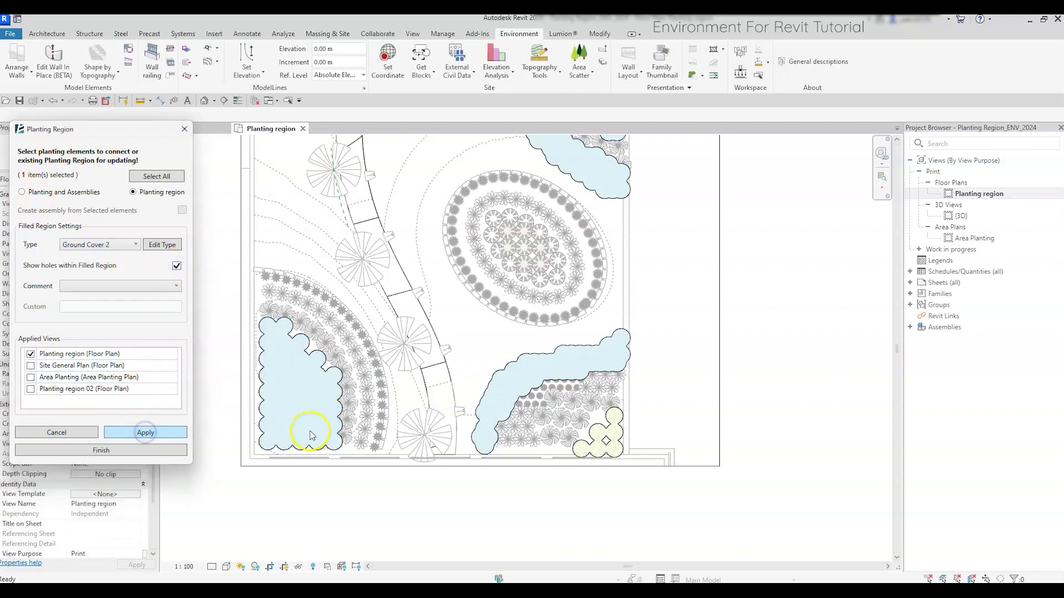
# Apply Assembly Content Parameter as the region comment and close the Planting Region tool.
pyautogui.click(135, 288)
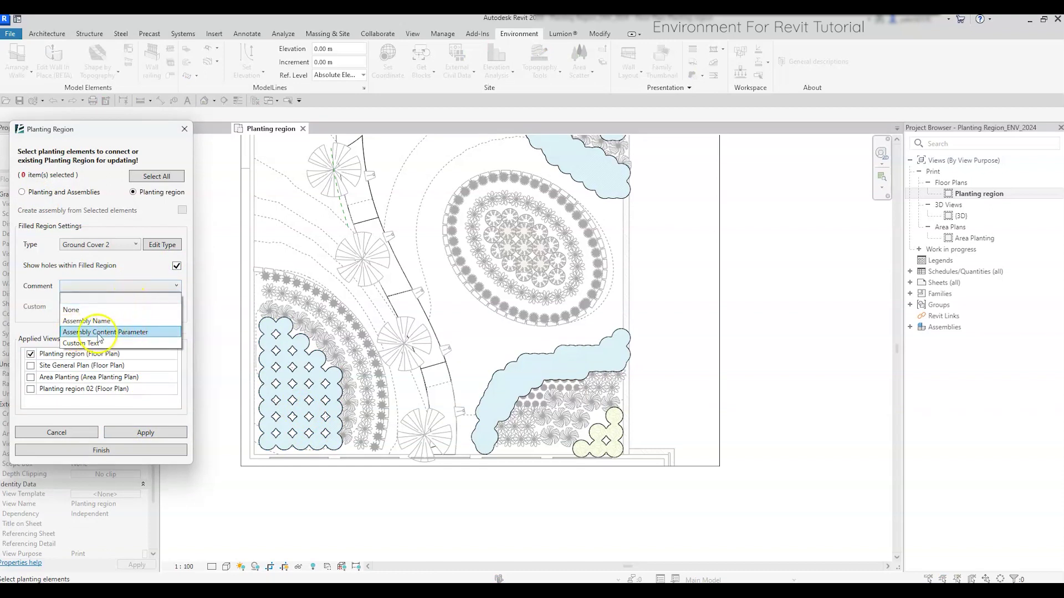
pyautogui.click(120, 333)
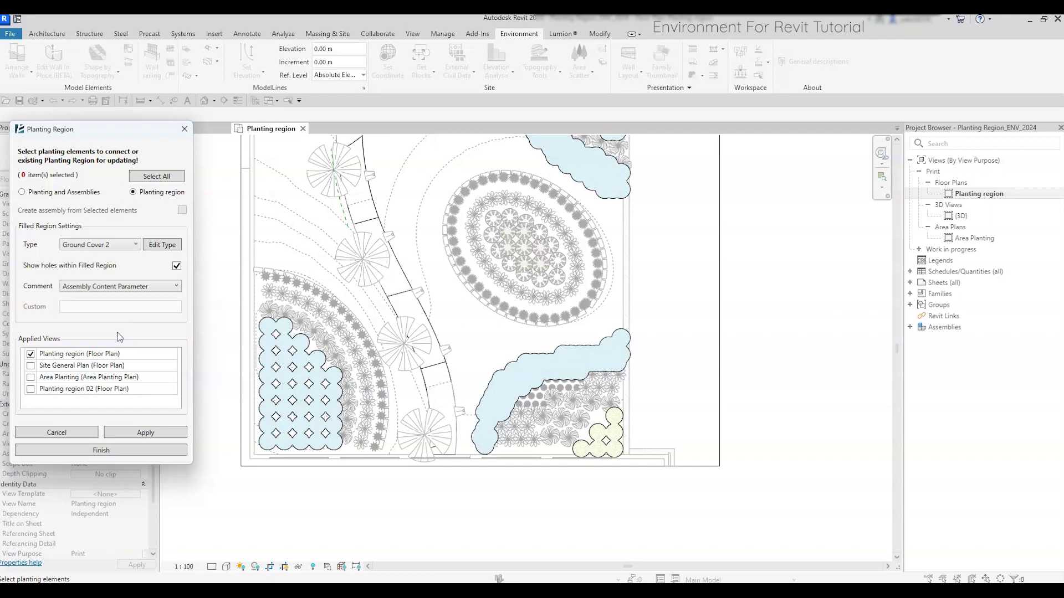
pyautogui.click(142, 432)
pyautogui.click(145, 450)
# Tag the left filled region '34 Nandina_Domesticas' with a leader, placed to its left.
pyautogui.click(175, 101)
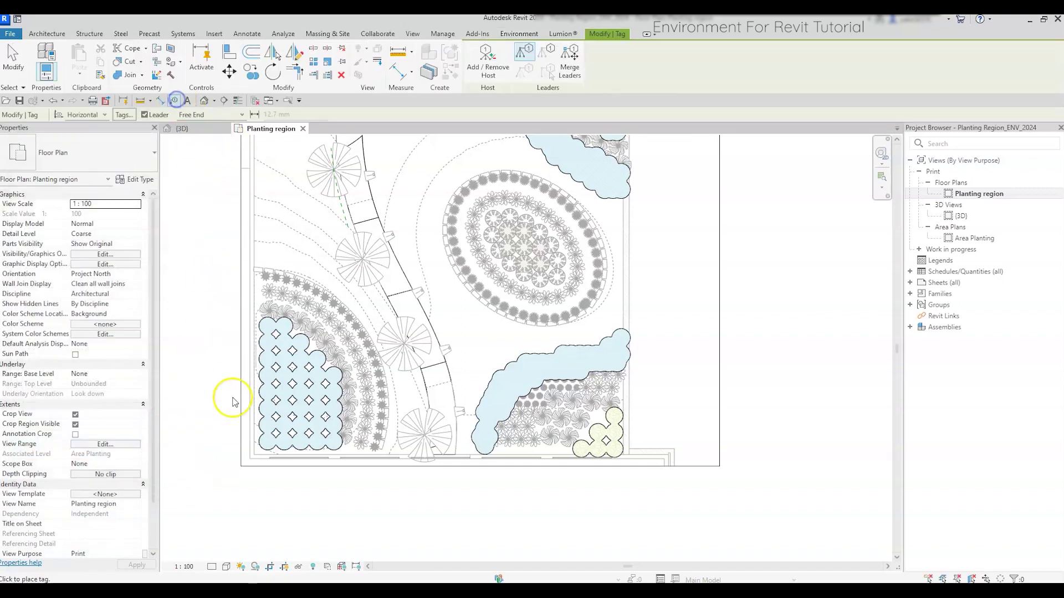
pyautogui.scroll(3, 266, 415)
pyautogui.press('Tab')
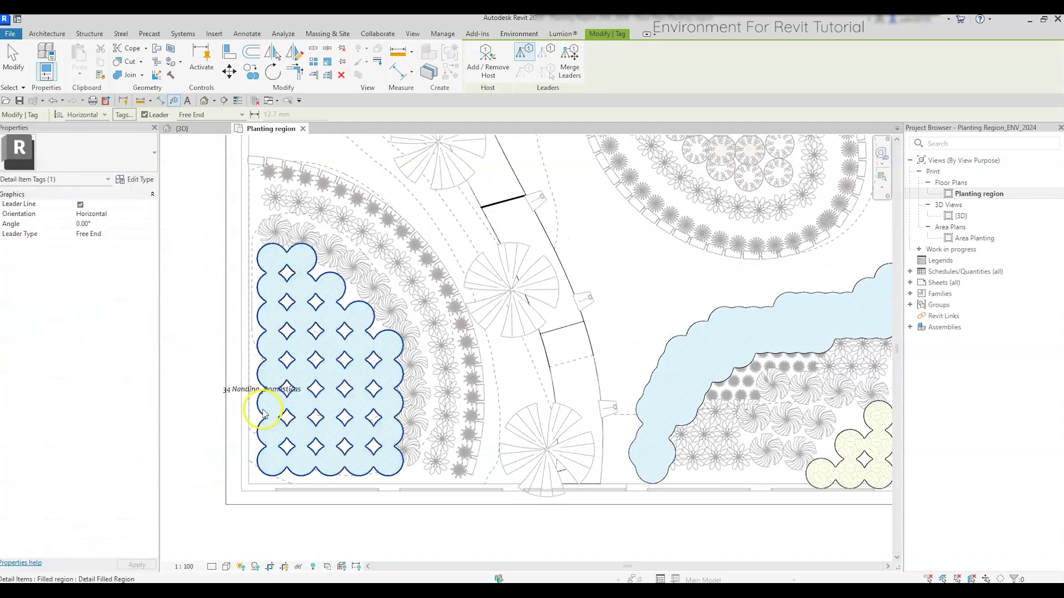
pyautogui.click(264, 411)
pyautogui.moveTo(233, 408); pyautogui.dragTo(310, 409, button='middle')
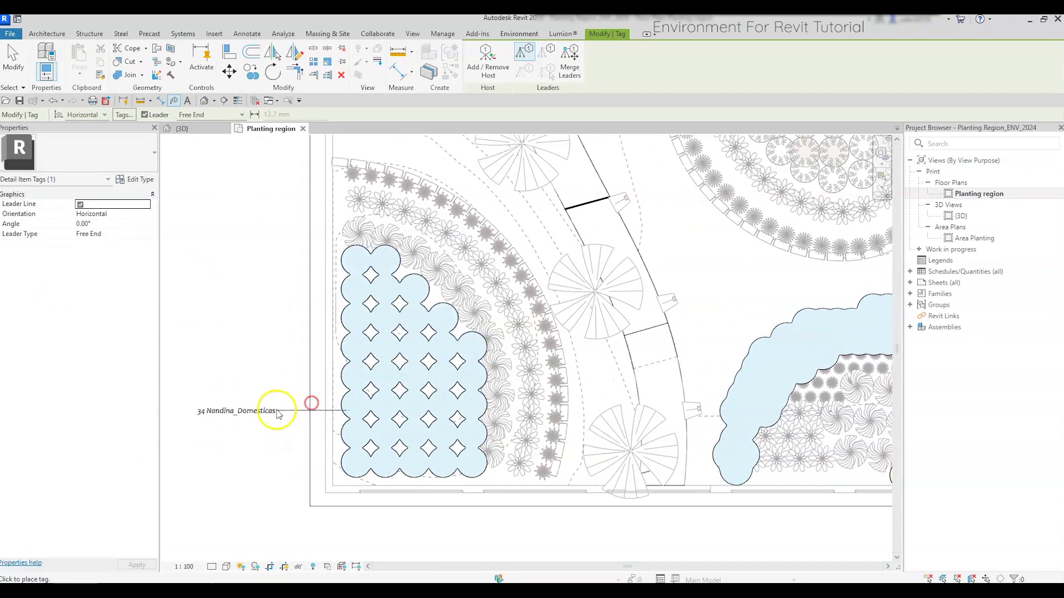
pyautogui.click(275, 411)
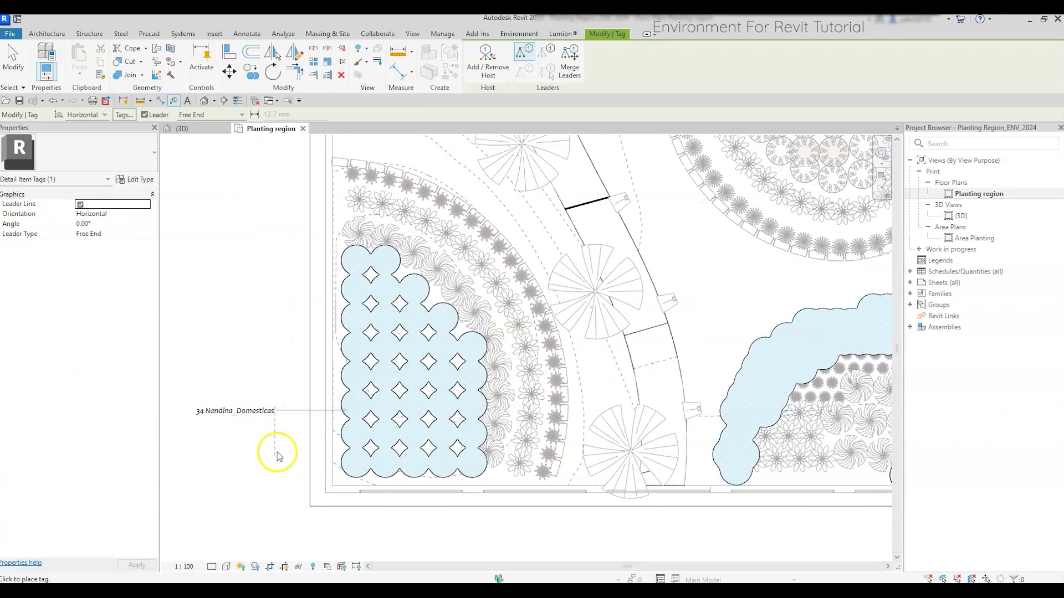
pyautogui.scroll(-1, 277, 456)
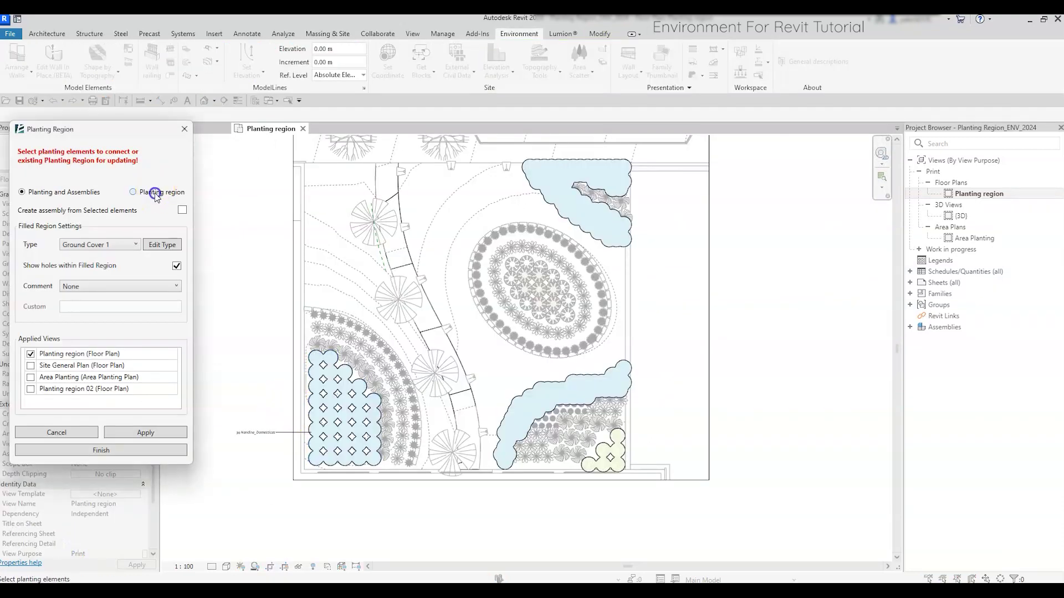
# Change the Nandina planting region to the Ground Cover 3 filled region type.
pyautogui.click(151, 192)
pyautogui.click(100, 244)
pyautogui.click(91, 379)
pyautogui.click(145, 433)
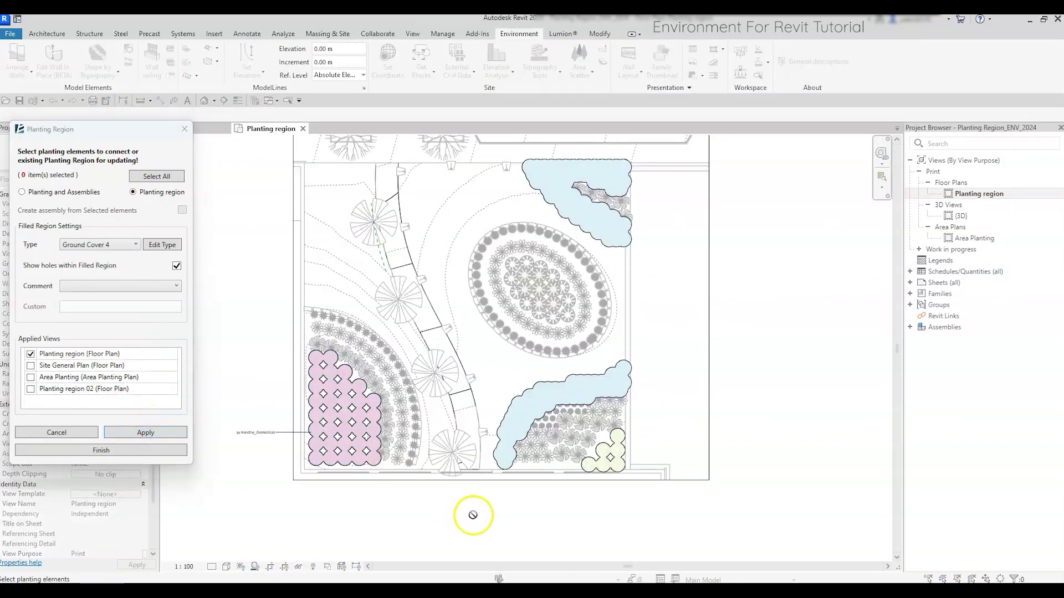
# Set the two right-hand regions to Ground Cover 5 and the left arc planting to Ground Cover 7.
pyautogui.click(504, 443)
pyautogui.click(100, 244)
pyautogui.click(108, 403)
pyautogui.click(145, 433)
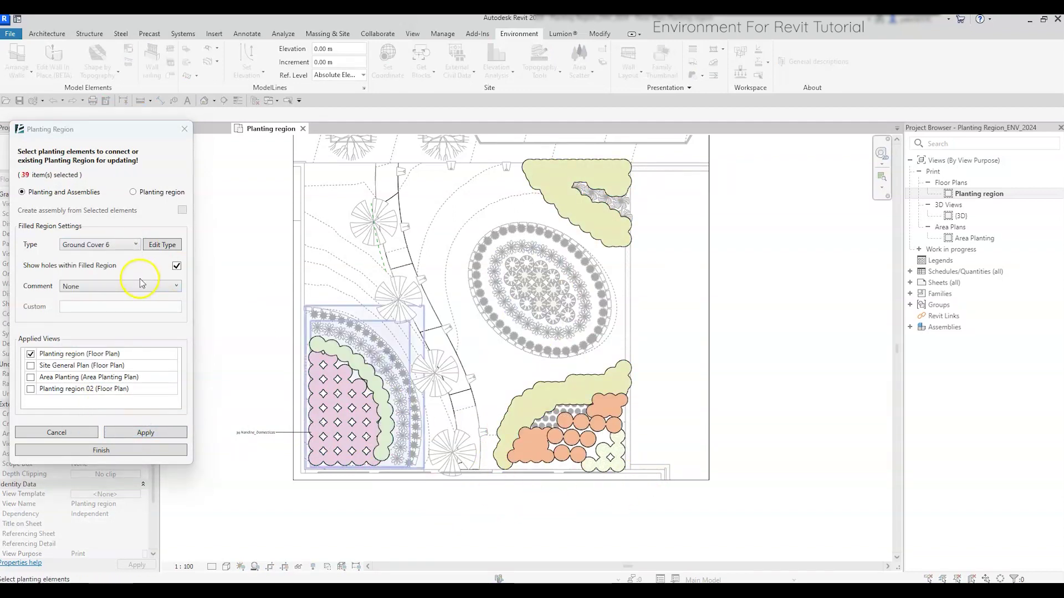
pyautogui.click(100, 244)
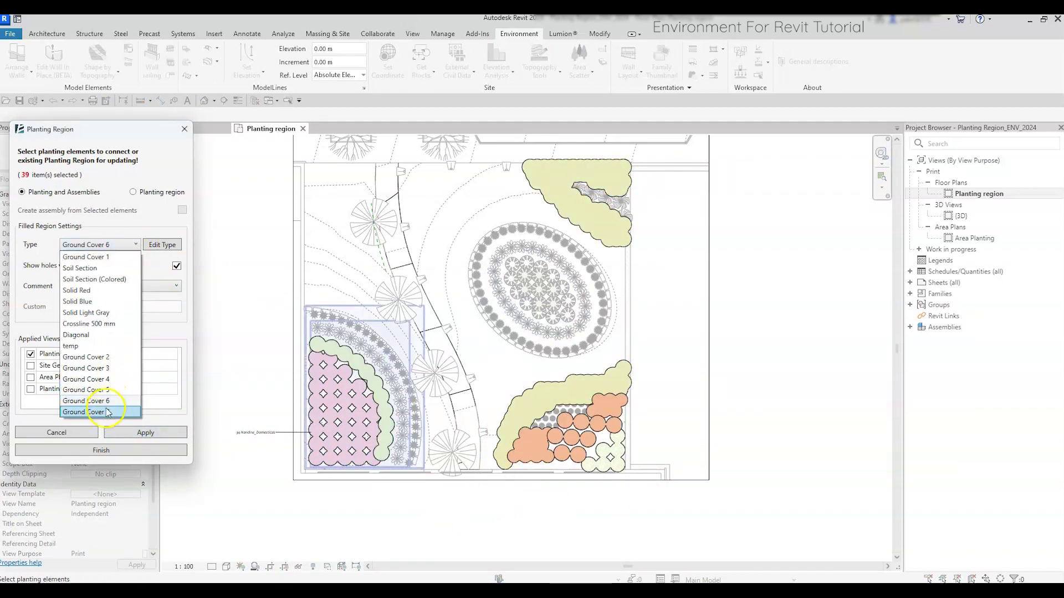
pyautogui.click(107, 412)
pyautogui.click(146, 432)
pyautogui.click(507, 327)
pyautogui.click(94, 244)
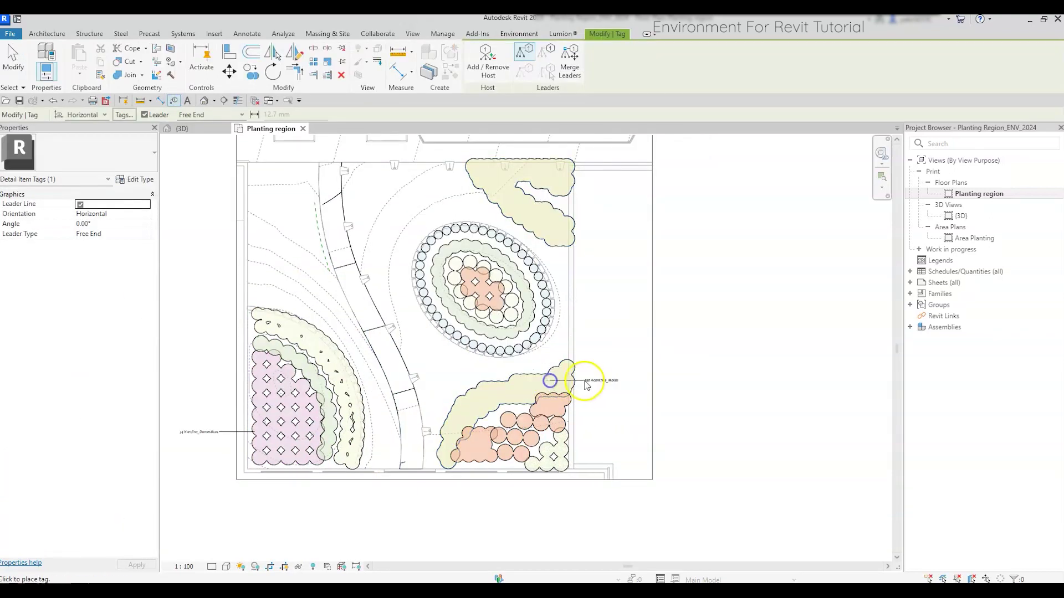
# Tag the regions 130 Acanthus_Mollis, 16 Alocasia_Shaped, 9 Weeping_Shaped_Tree_2020 and Nandina_Domesticas.
pyautogui.click(608, 381)
pyautogui.click(600, 410)
pyautogui.scroll(5, 600, 410)
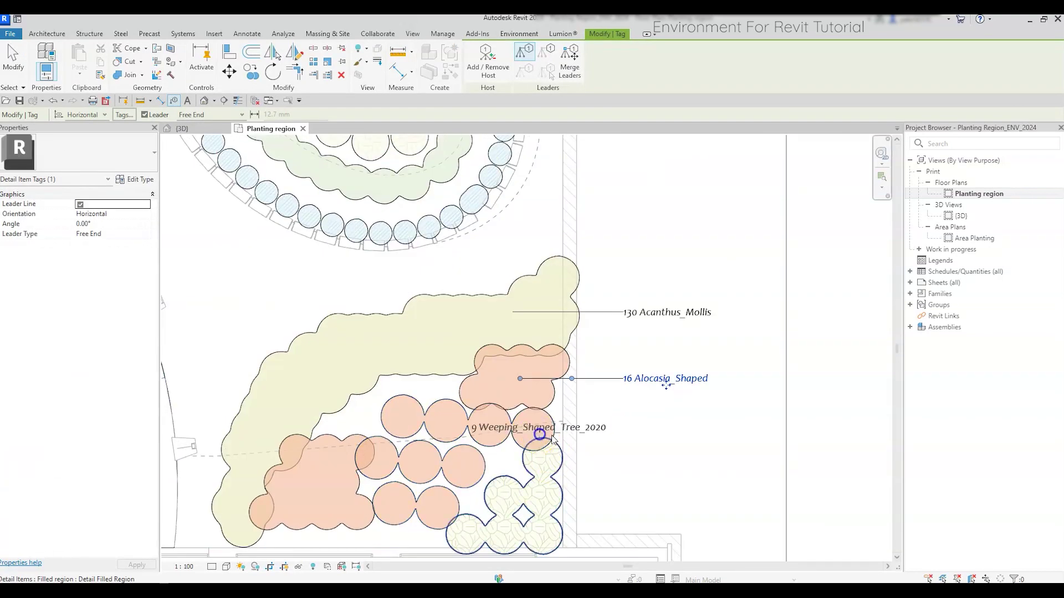
pyautogui.click(616, 434)
pyautogui.click(626, 465)
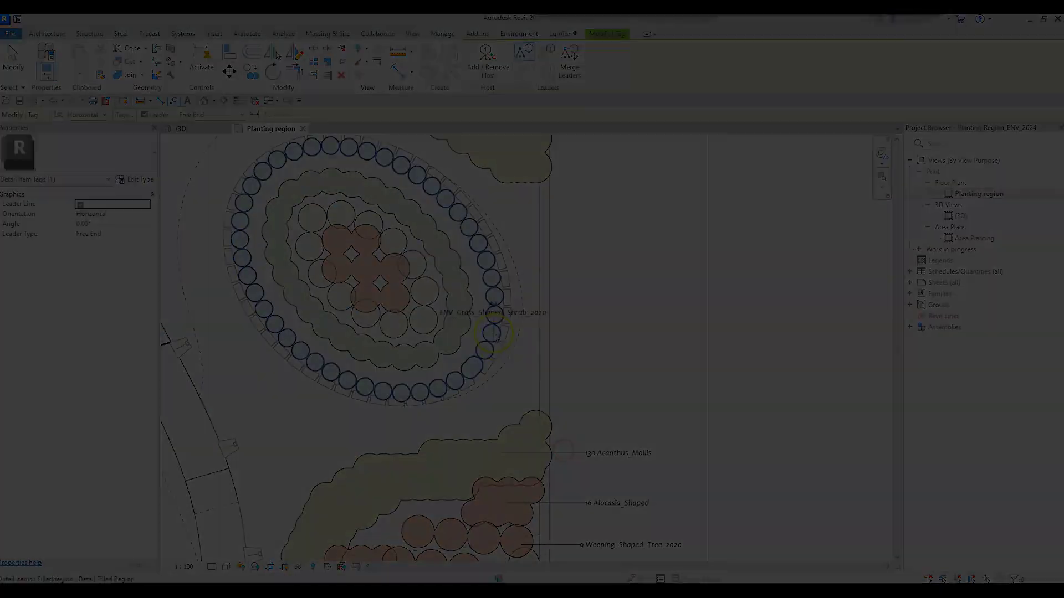